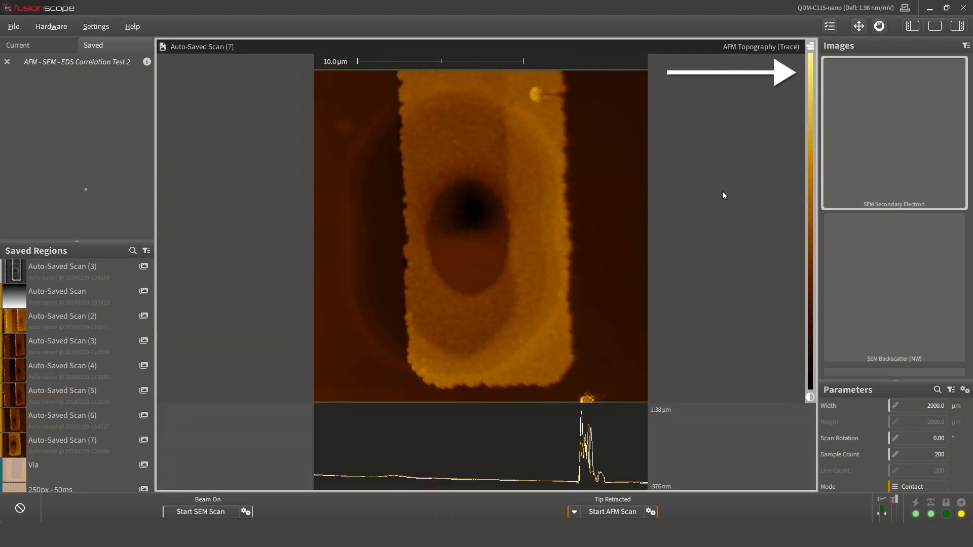
Step: Show the AFM topography scan's histogram and lower the color scale's upper limit to 766 nm
left_click(810, 46)
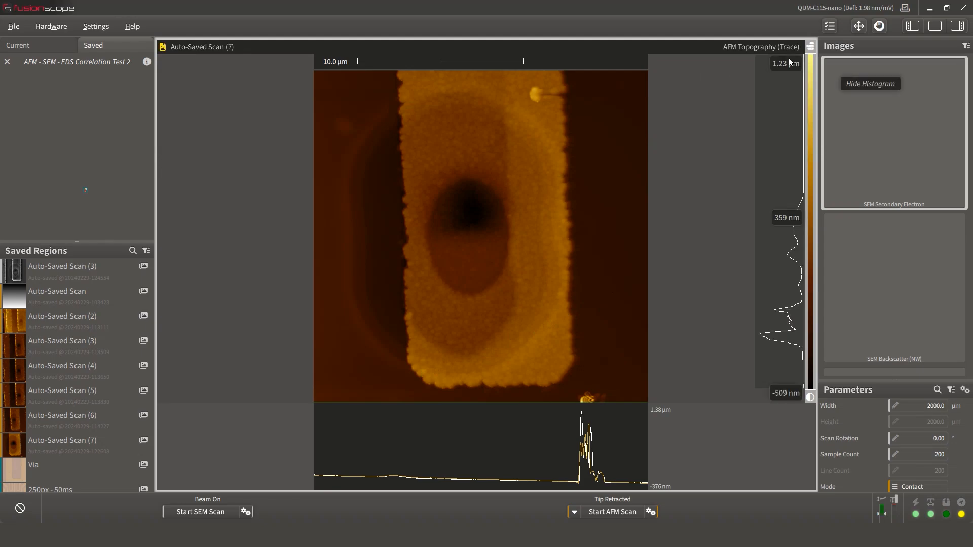
left_click_drag(786, 67, 779, 150)
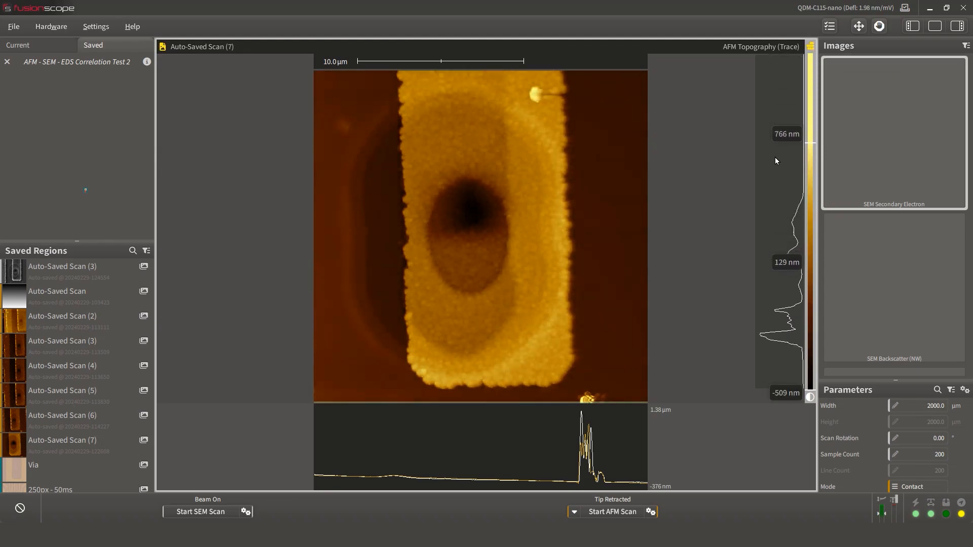
Step: Inspect the AFM topography scan in 3D from a rotated, zoomed-out view, then return to the 2D image
right_click(575, 187)
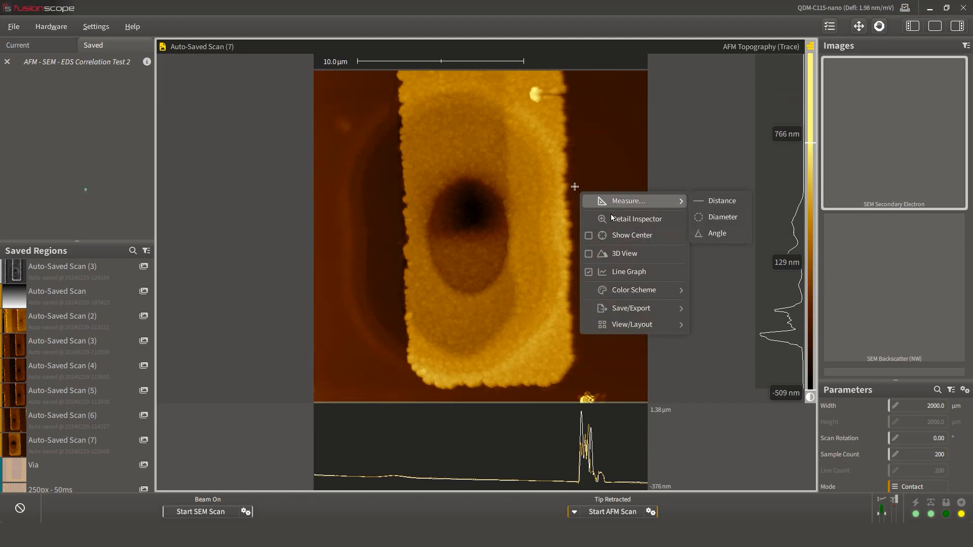
left_click(620, 258)
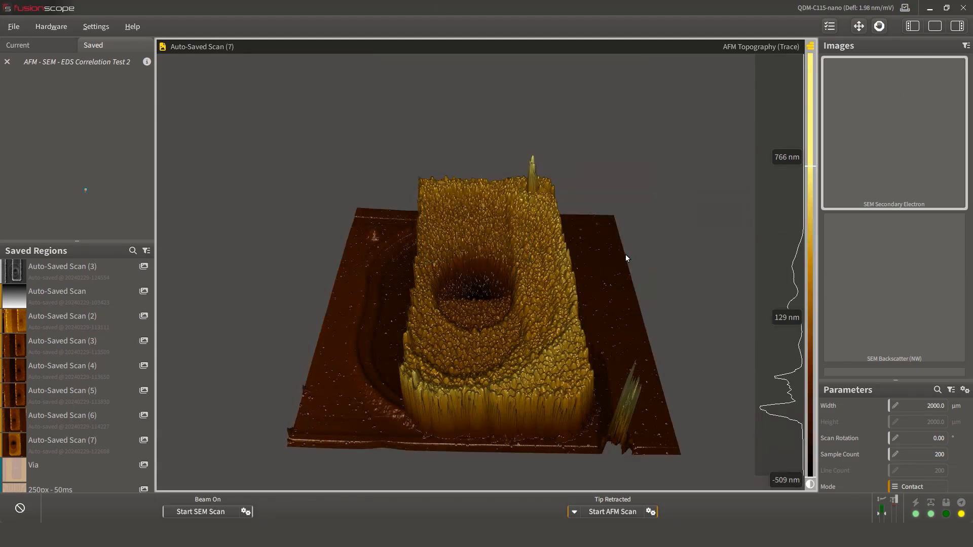
left_click_drag(496, 269, 466, 345)
scroll(498, 299, "down", 6)
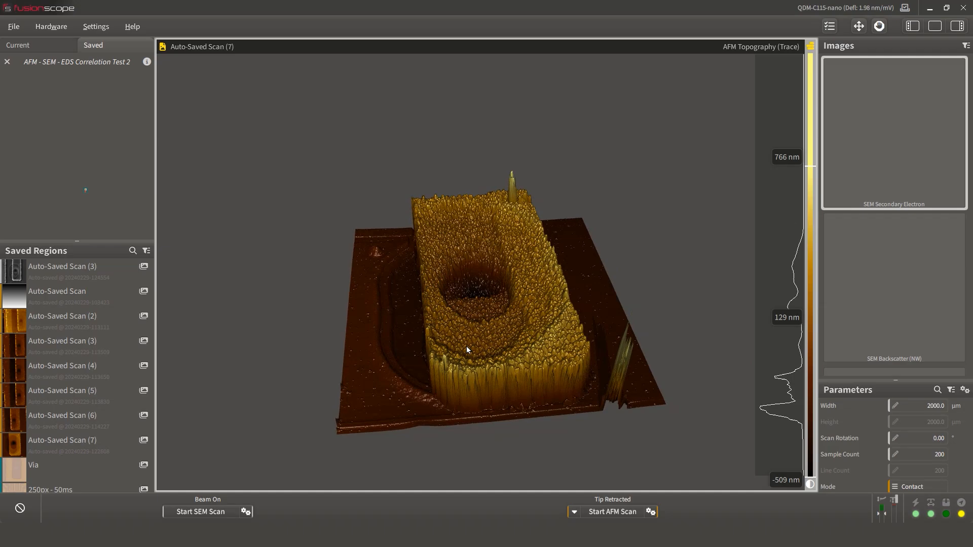
right_click(315, 318)
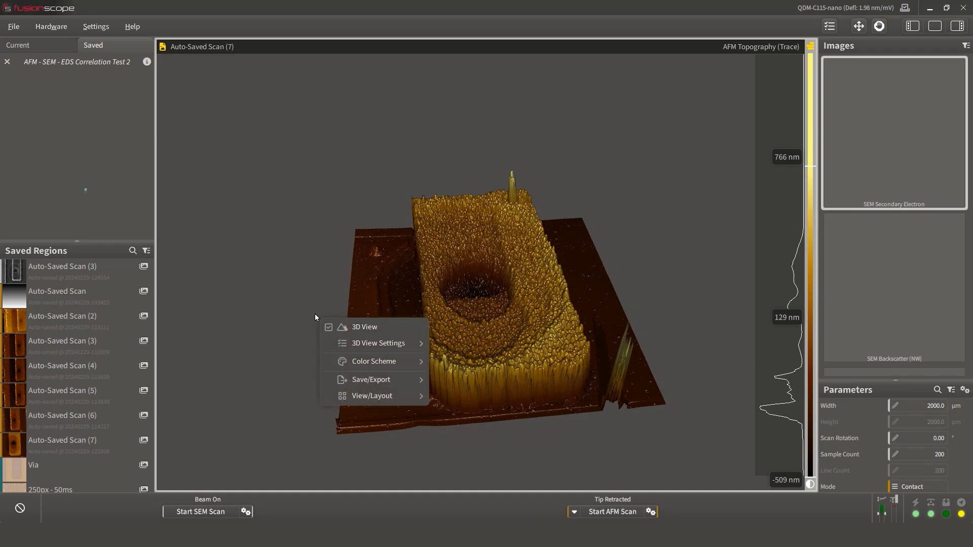
left_click(327, 328)
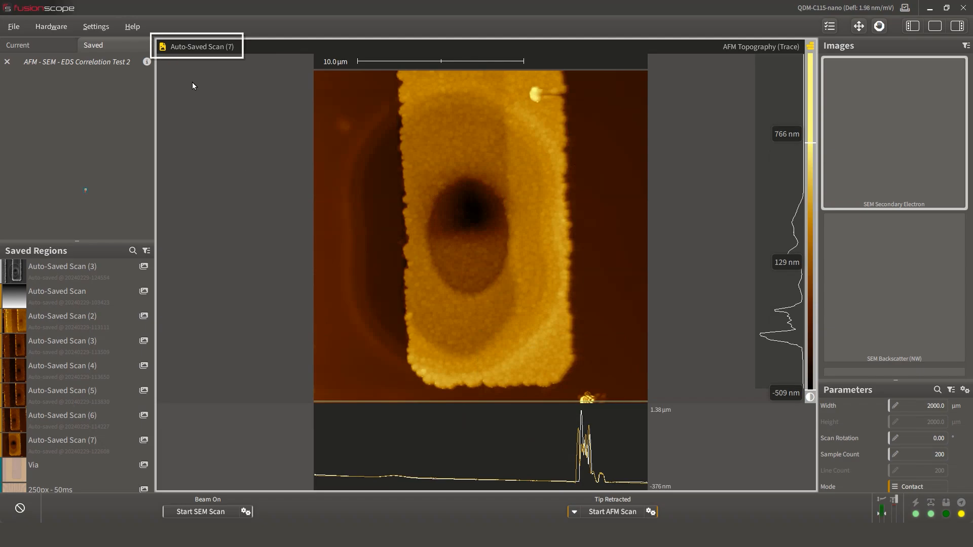
Step: Correlate the AFM scan with the saved EDS element map from the Via region
mouse_move(163, 50)
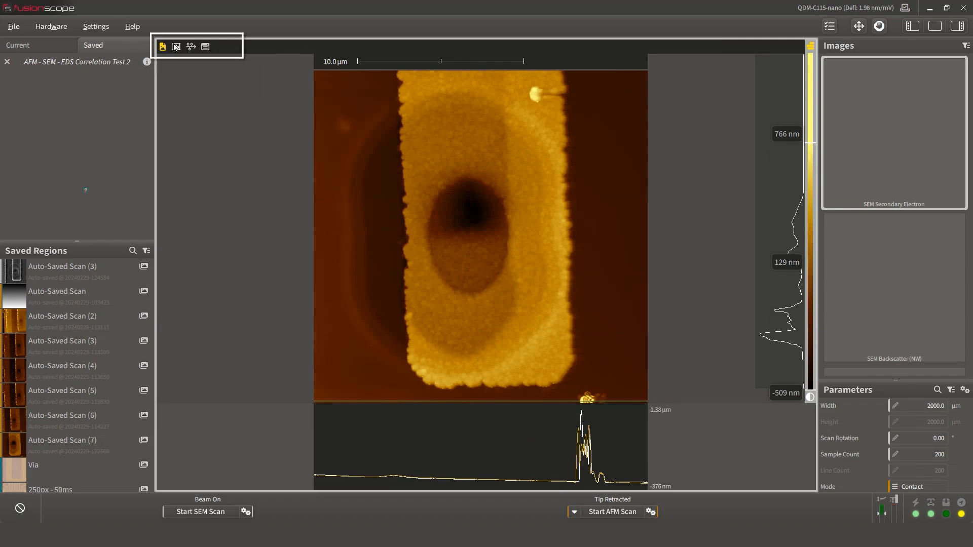
left_click(176, 46)
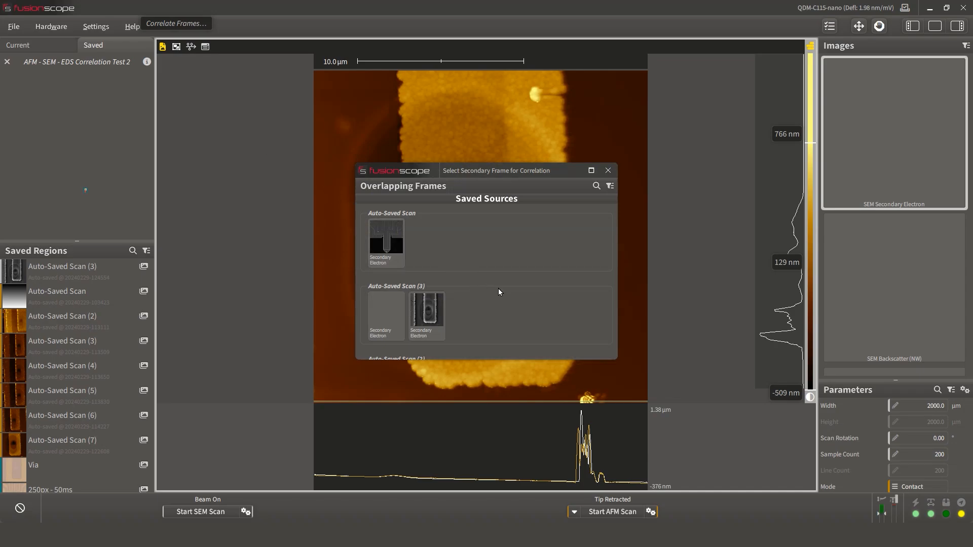
scroll(500, 290, "down", 10)
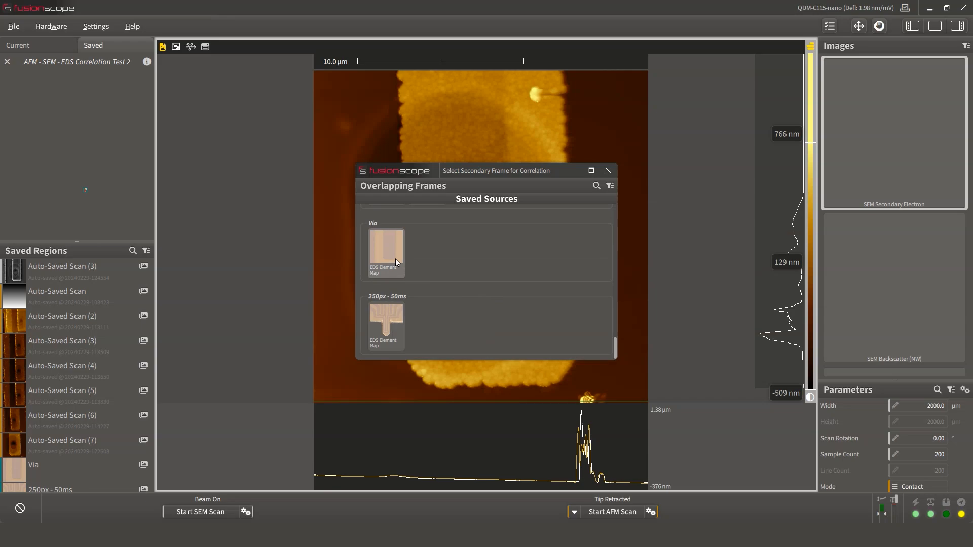
left_click(396, 261)
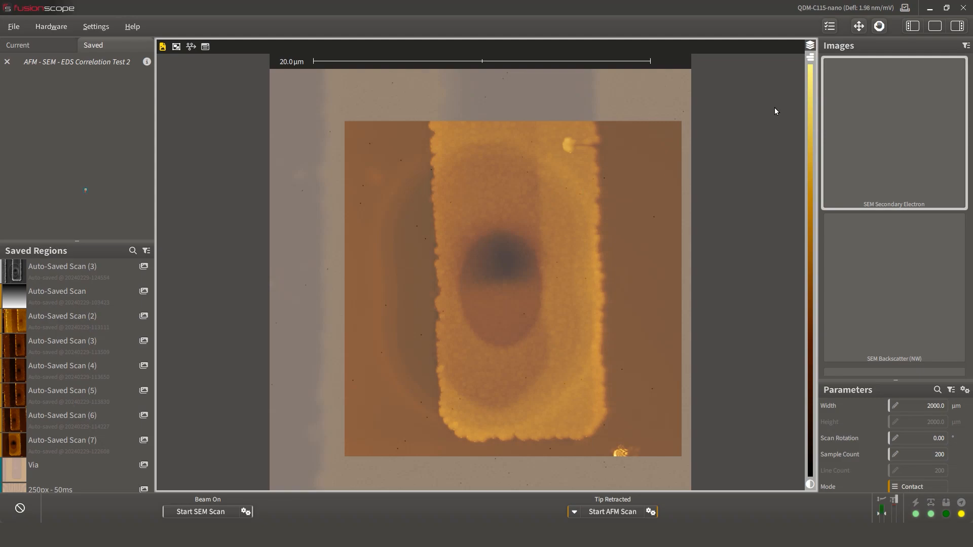
Step: Make the EDS map the active layer of the correlated image and slightly raise its opacity
left_click(810, 44)
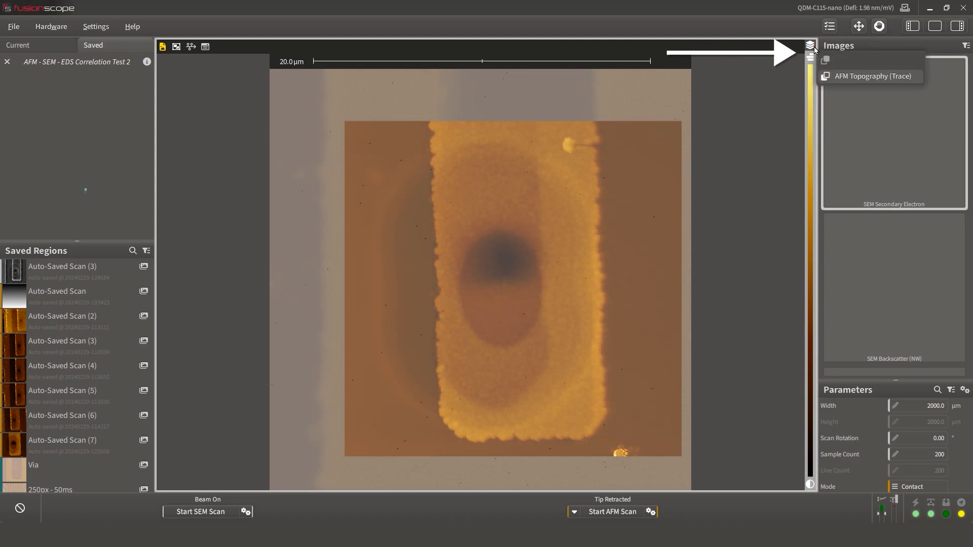
left_click(840, 57)
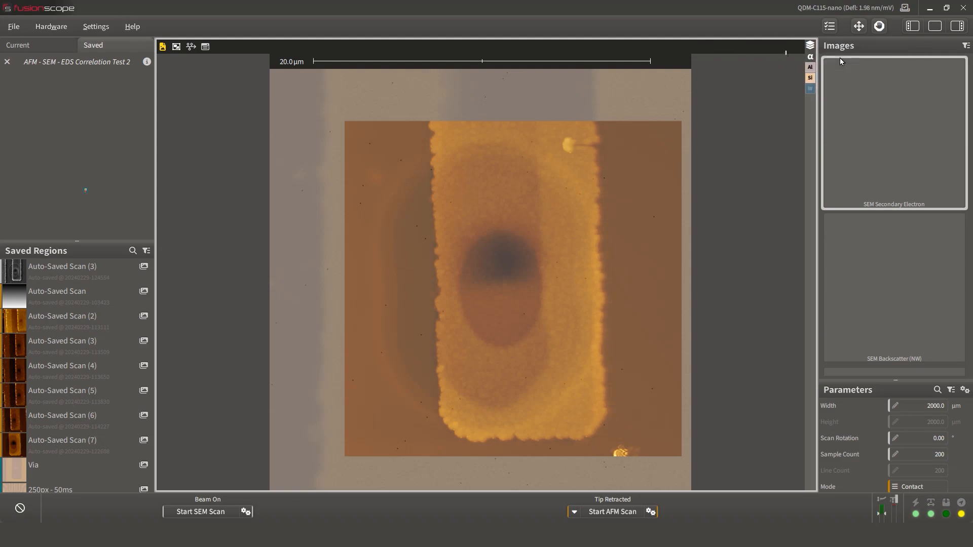
left_click(809, 59)
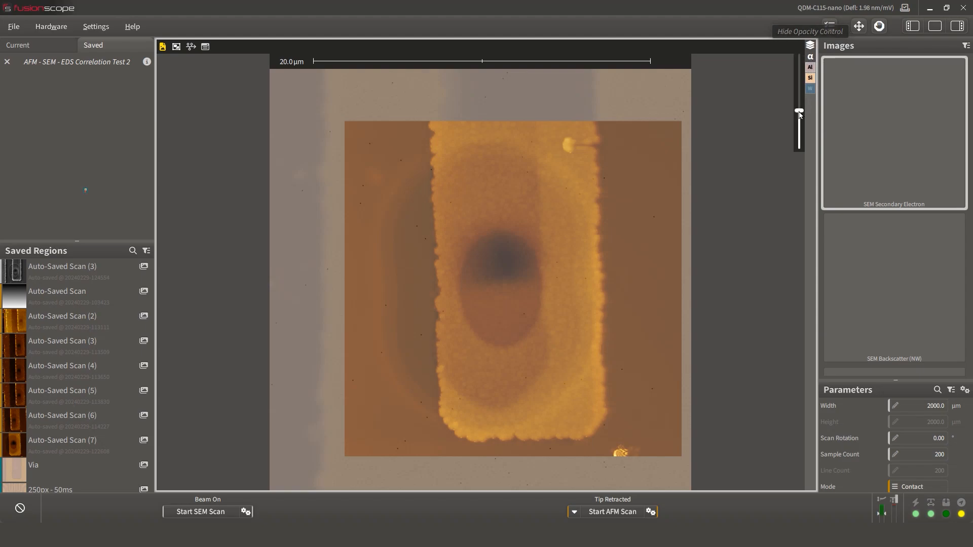
mouse_move(798, 111)
left_mouse_down()
mouse_move(797, 137)
mouse_move(796, 100)
mouse_move(797, 111)
left_mouse_up()
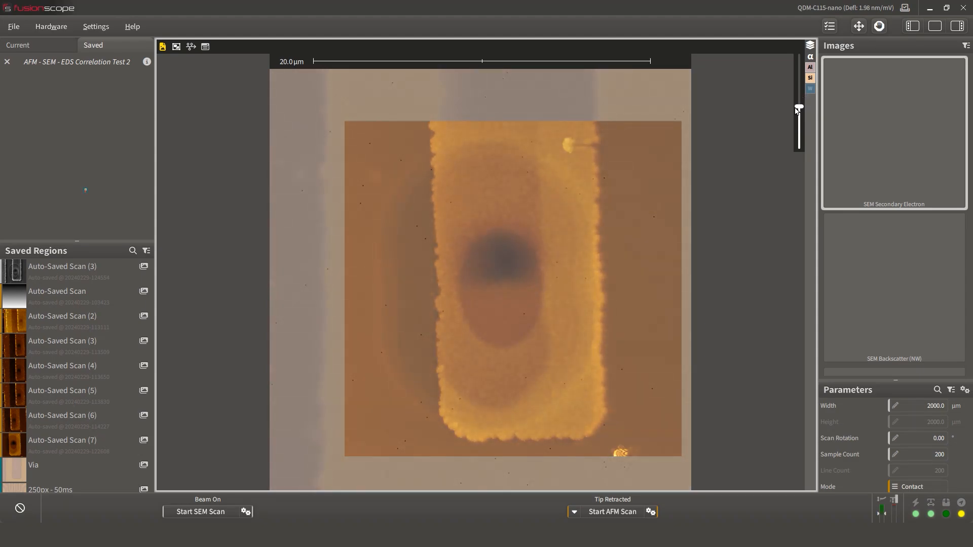
Step: Show only aluminum and tungsten on the EDS map, leaving silicon hidden
left_click(810, 68)
left_click(811, 78)
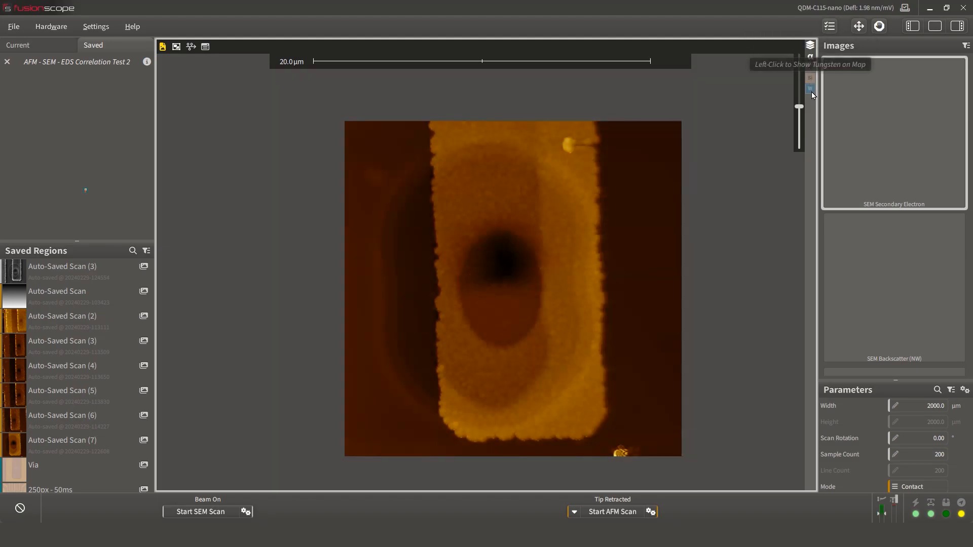
left_click(810, 89)
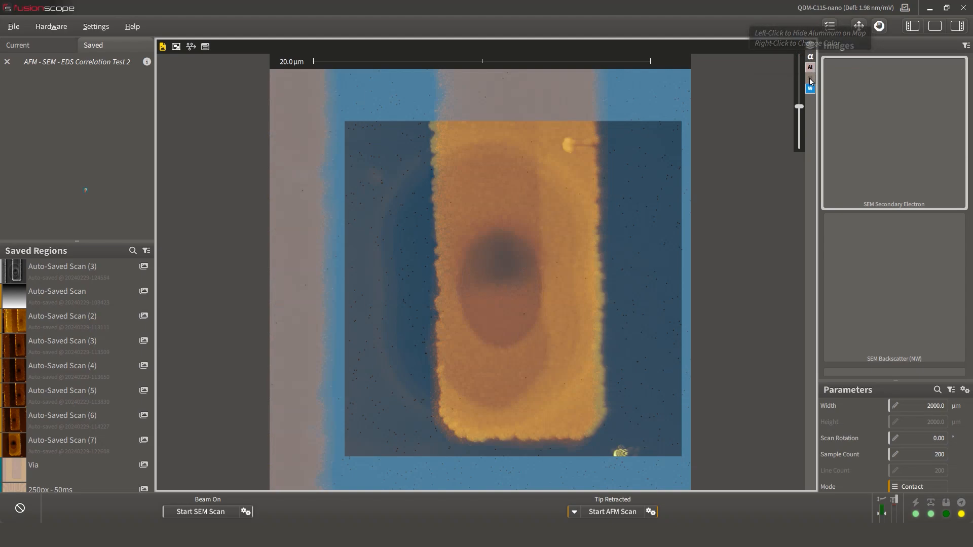
left_click(810, 79)
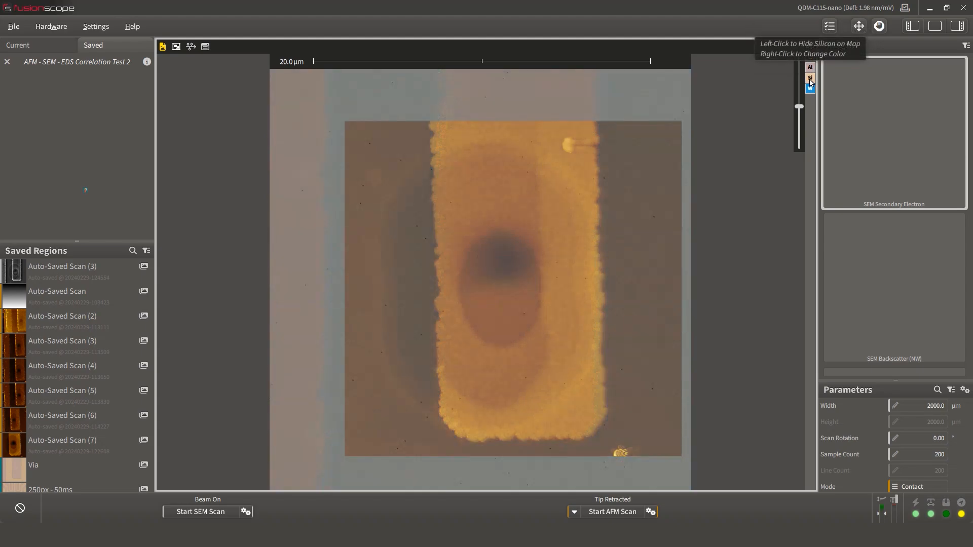
left_click(810, 79)
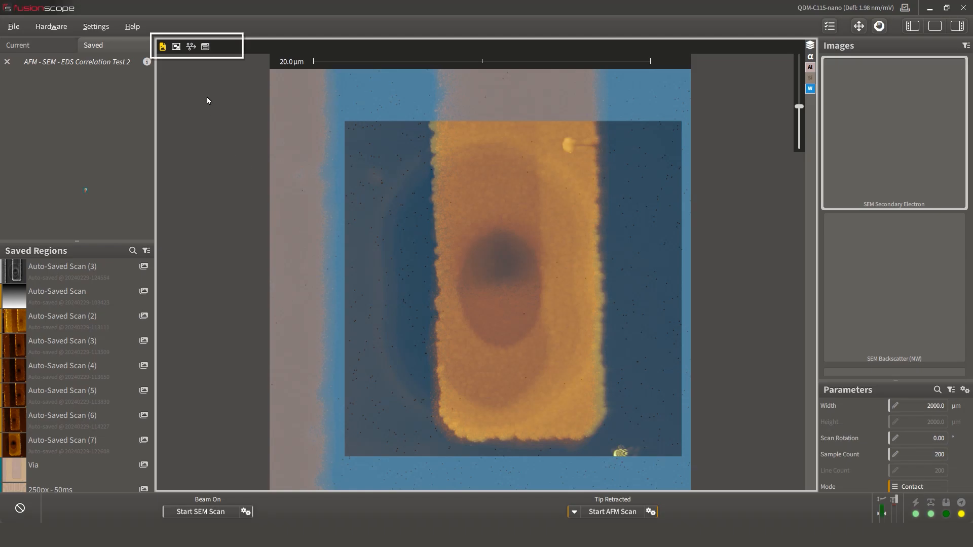
Step: Open the overlay adjustment for the correlated image and shift the EDS frame slightly to align with the AFM scan
left_click(177, 51)
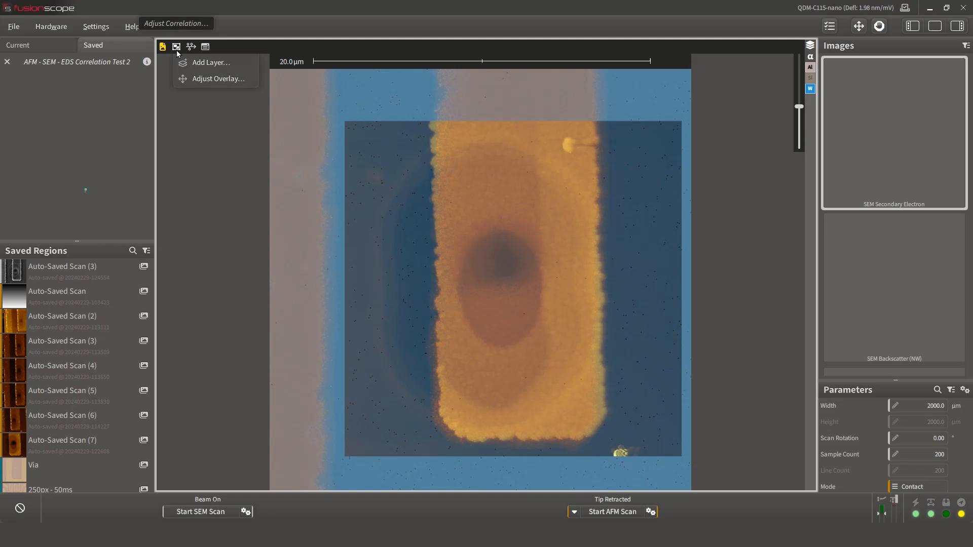
left_click(202, 80)
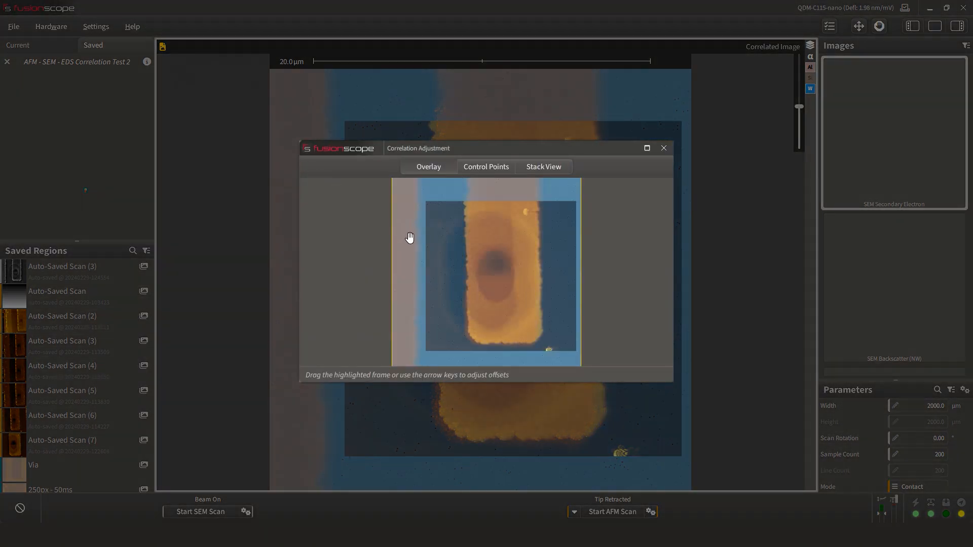
mouse_move(408, 235)
left_mouse_down()
mouse_move(413, 246)
mouse_move(412, 228)
left_mouse_up()
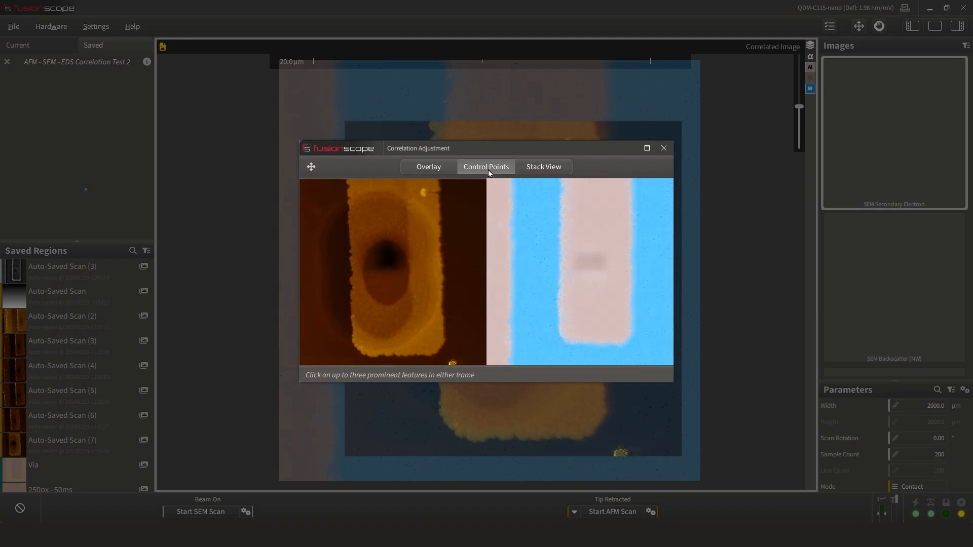
Step: Place three matching control points on both frames, at the particle near the strip's upper right edge and at its two lower corners
left_click(620, 214)
left_click_drag(431, 191, 425, 190)
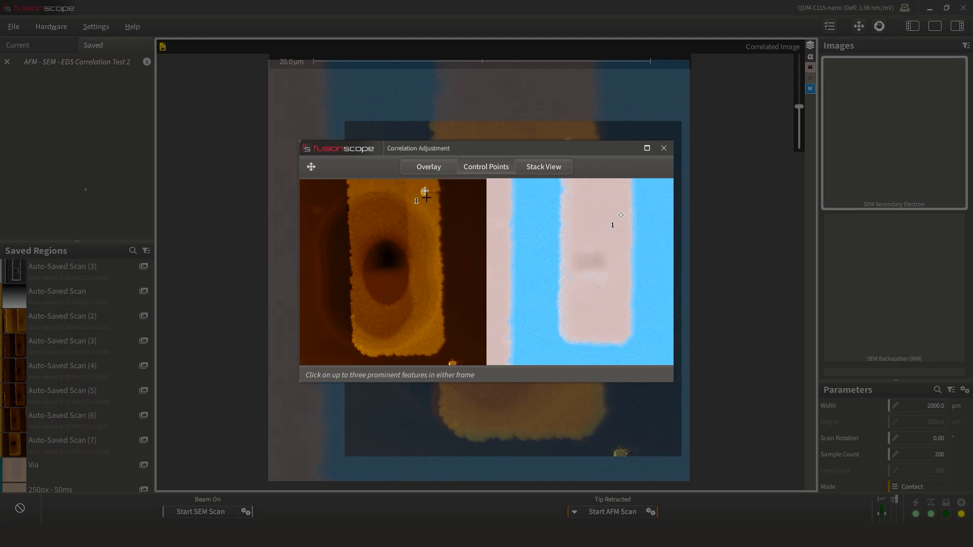
left_click(629, 334)
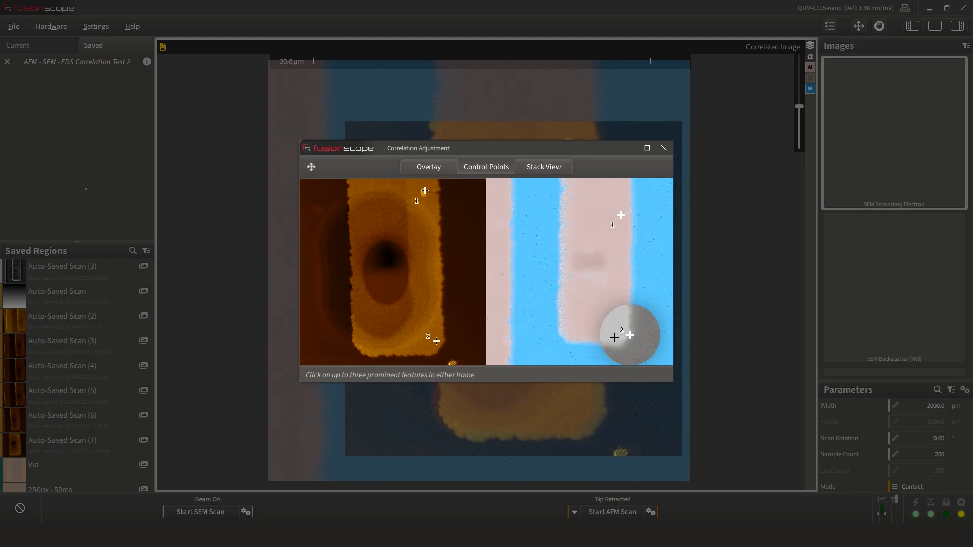
left_click_drag(436, 341, 444, 341)
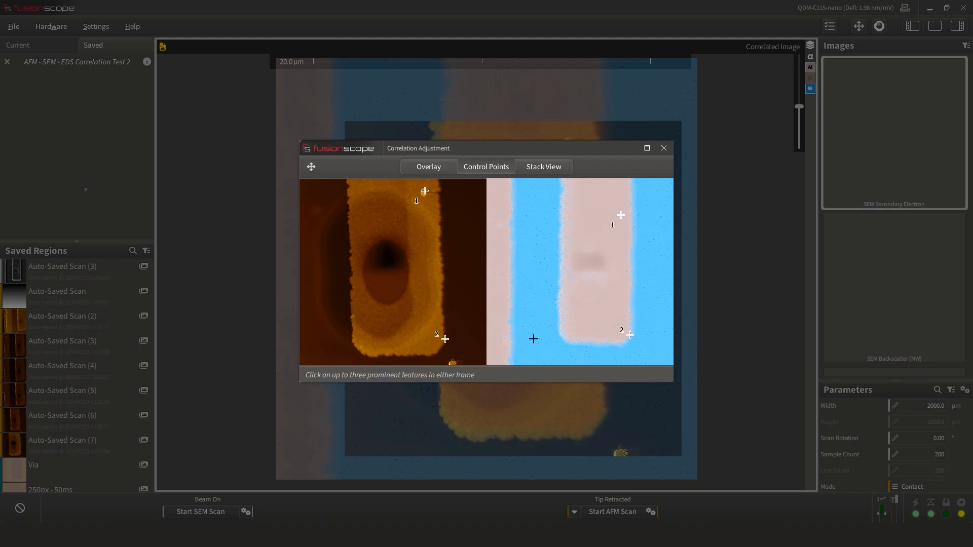
left_click(558, 334)
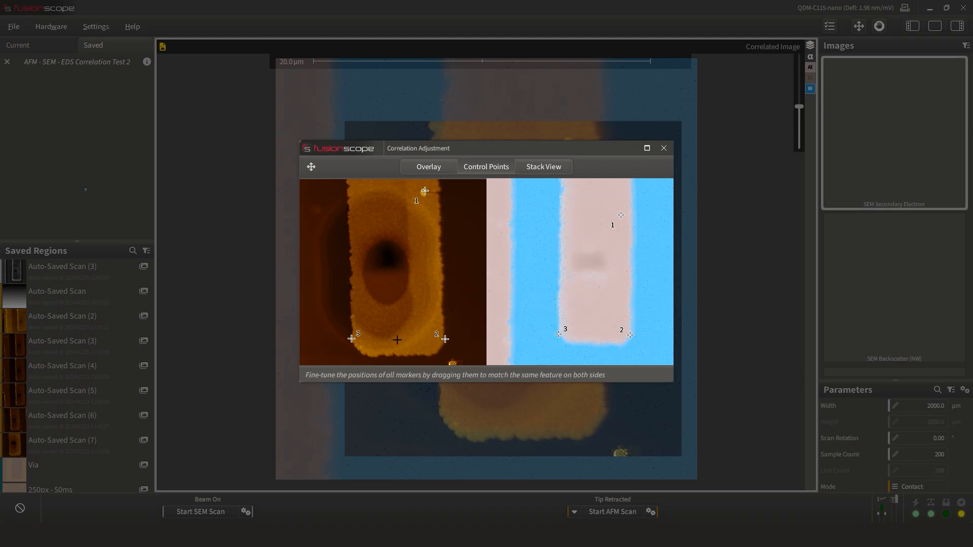
left_click_drag(353, 339, 353, 340)
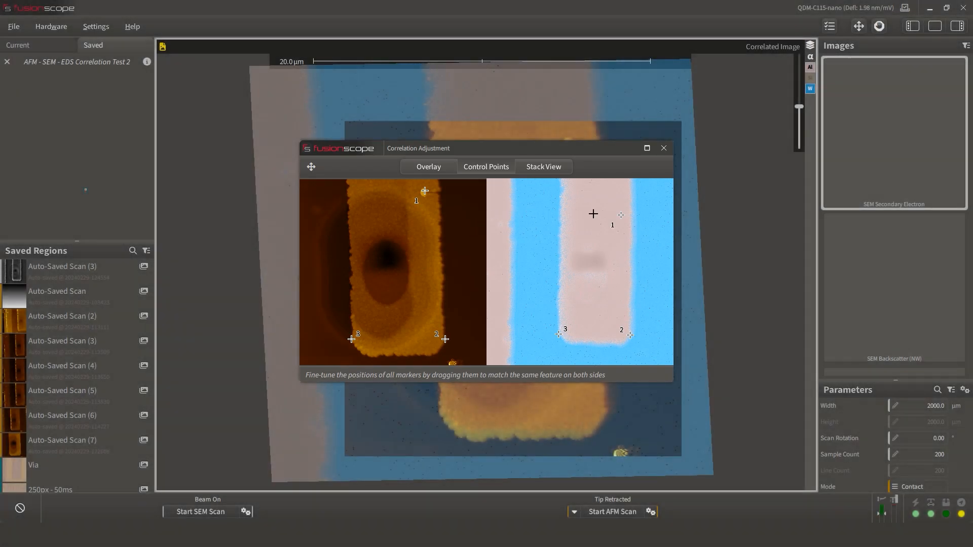
Step: Fine-tune the control point at the strip's lower left corner in an enlarged AFM frame, and finish the correlation adjustment
left_click(646, 148)
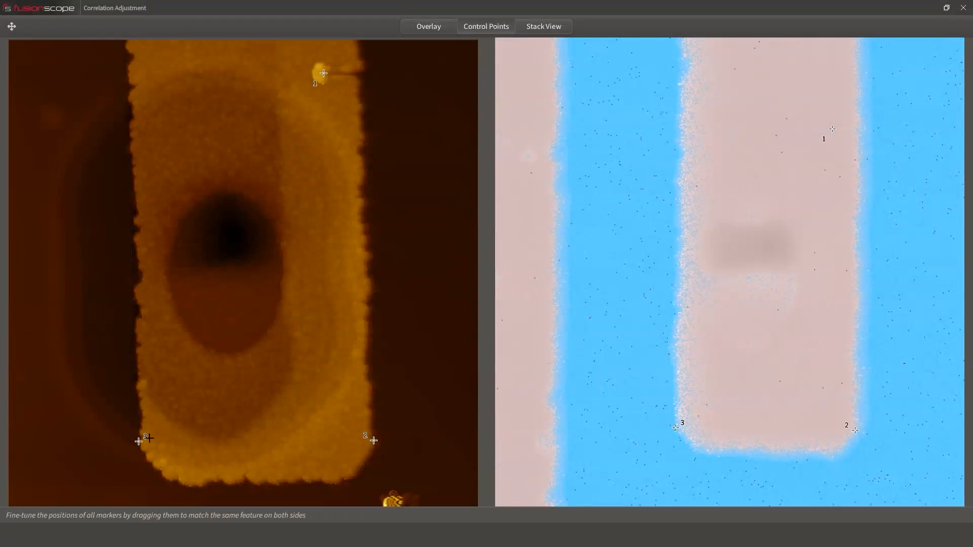
left_click_drag(138, 442, 139, 443)
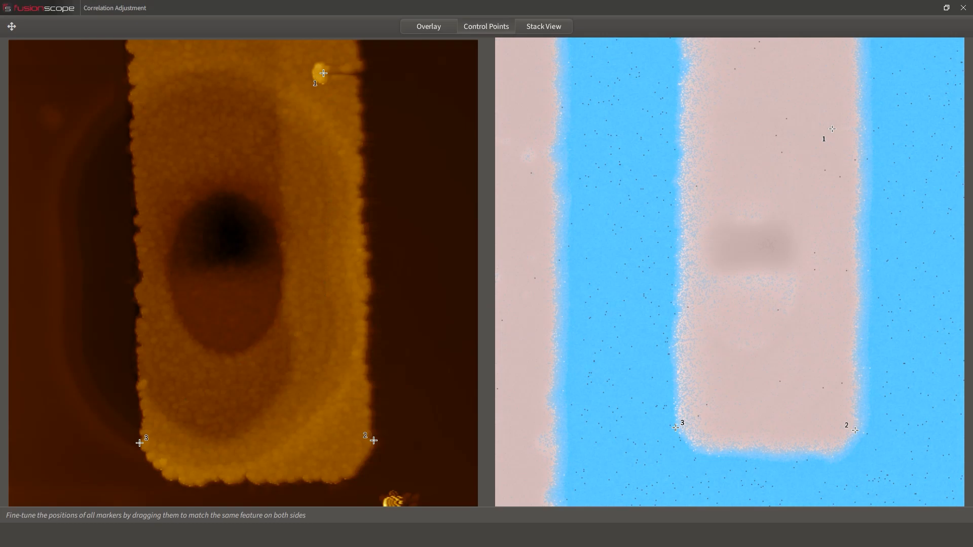
left_click(946, 9)
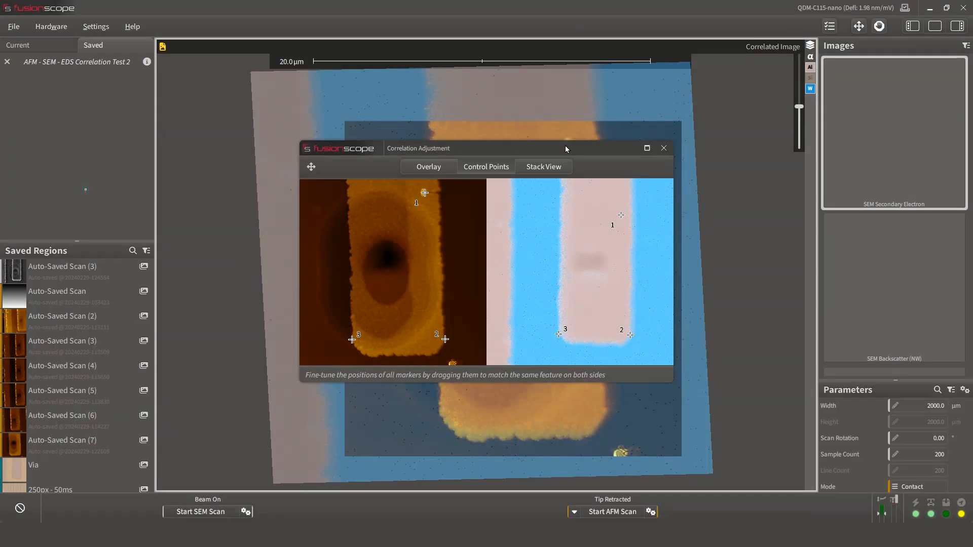
left_click_drag(565, 145, 285, 110)
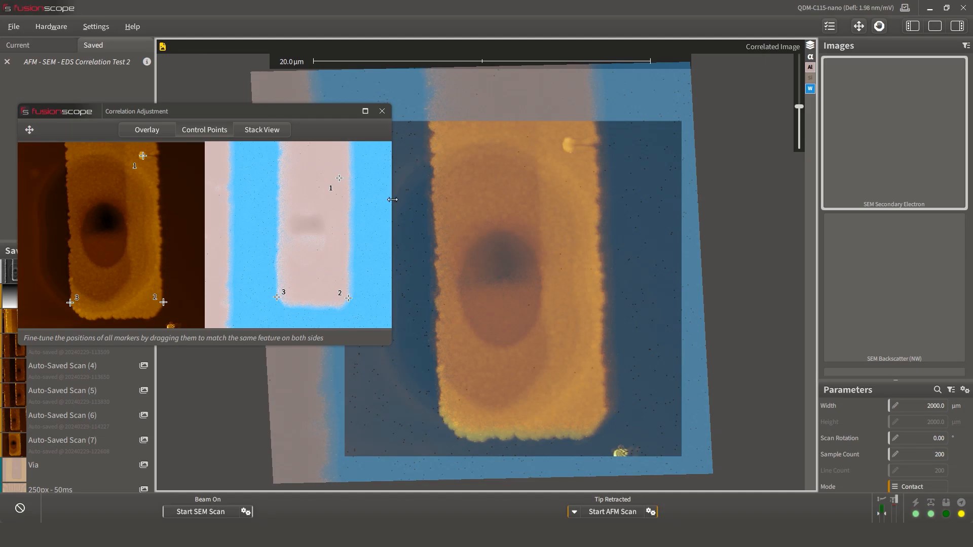
left_click(382, 111)
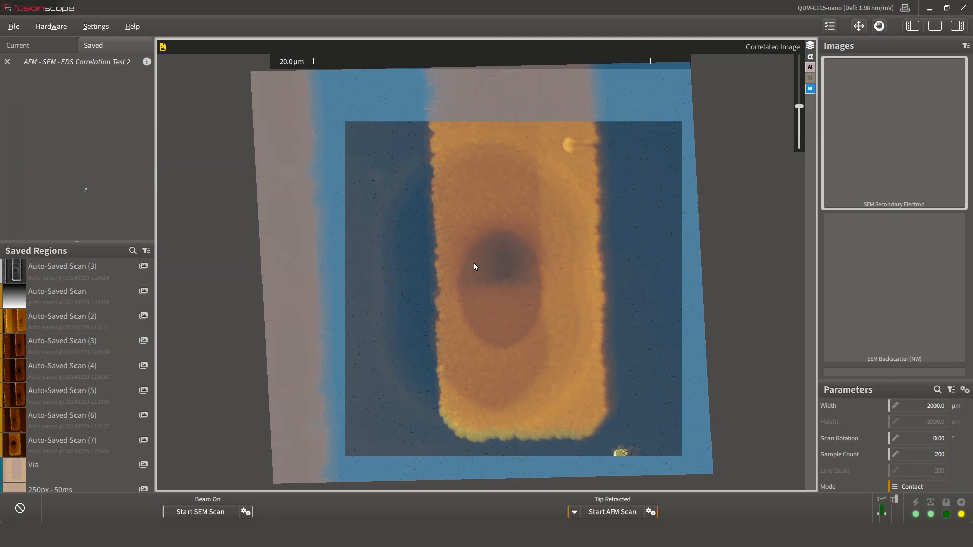
Step: Display the correlated image as a rotated 3D view and hide aluminum on it
right_click(502, 262)
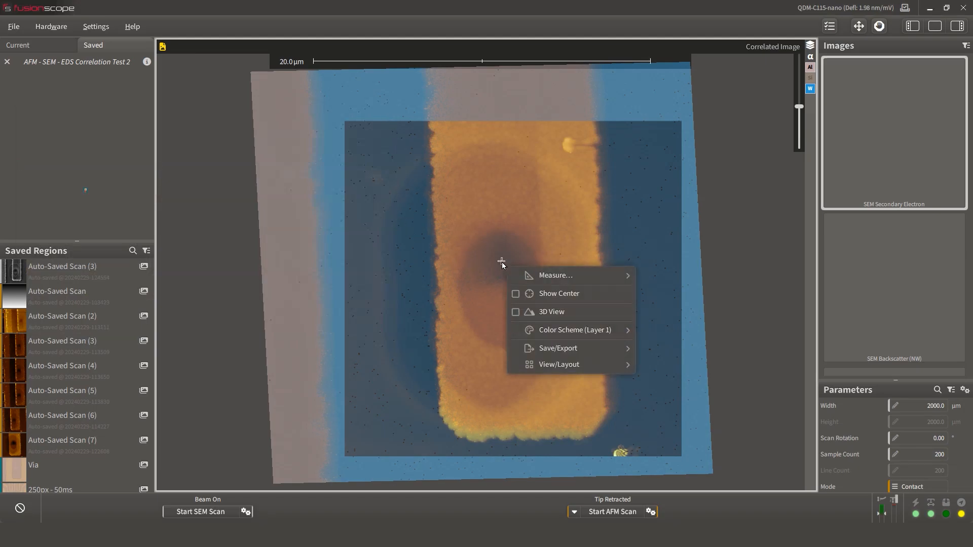
left_click(517, 312)
left_click_drag(574, 317, 520, 328)
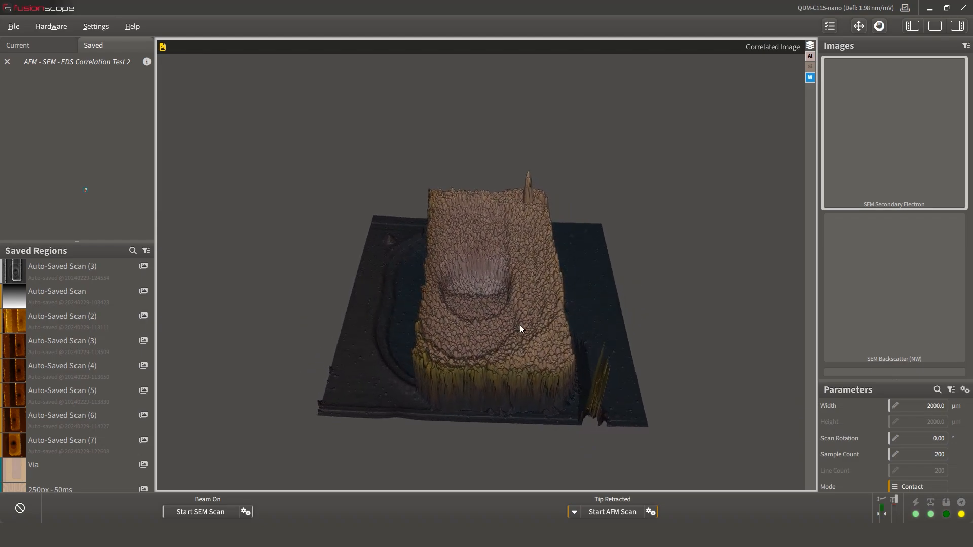
left_click(809, 56)
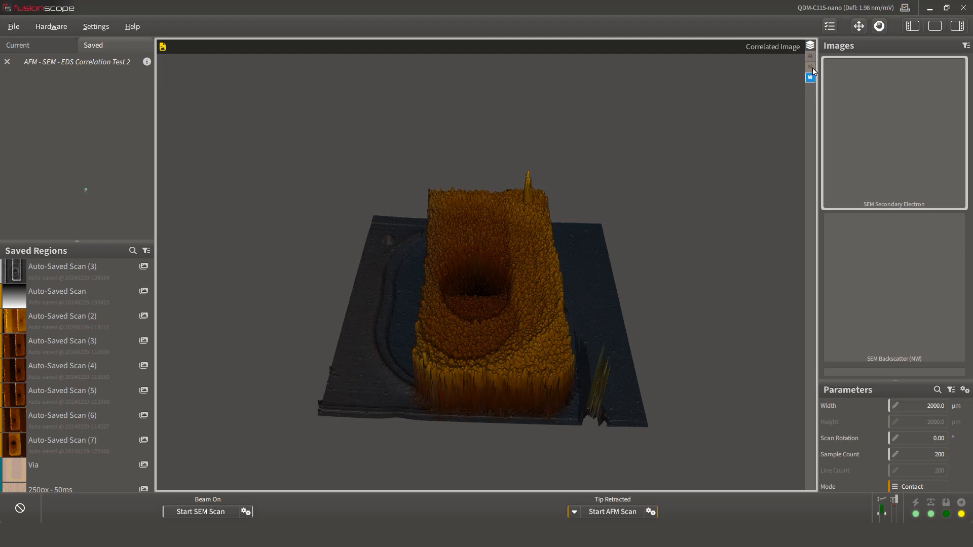
Step: Show silicon and aluminum on the 3D map again, and return the correlated image to its flat view
left_click(811, 67)
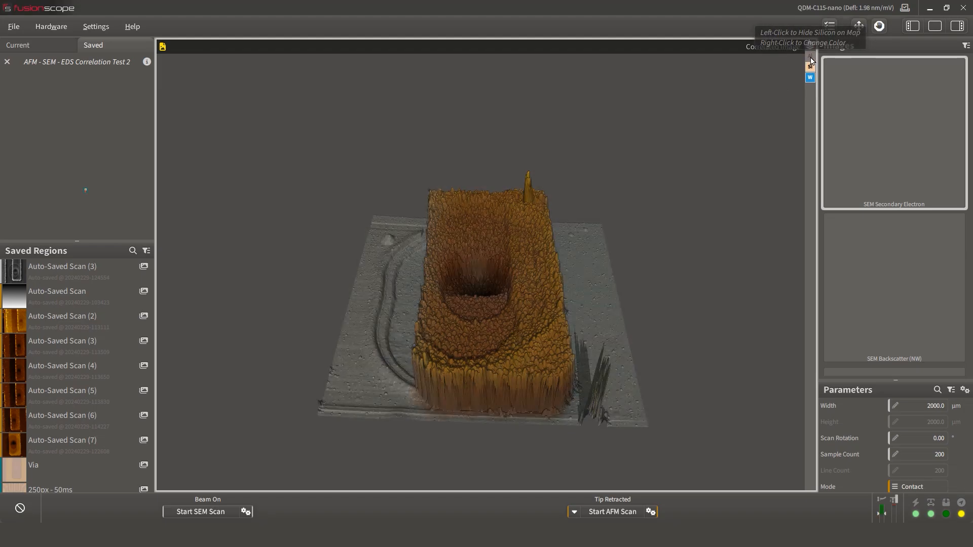
left_click(810, 57)
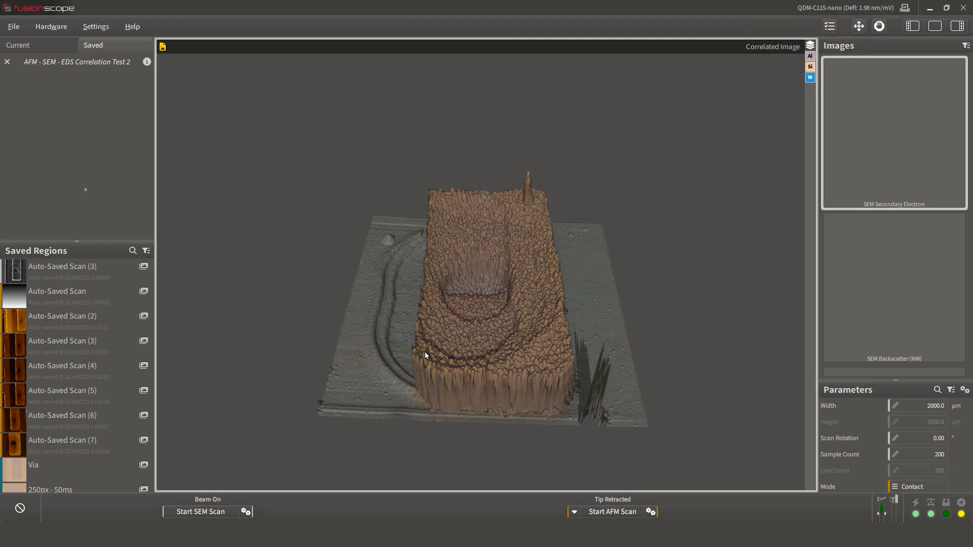
left_click_drag(425, 352, 446, 327)
right_click(388, 306)
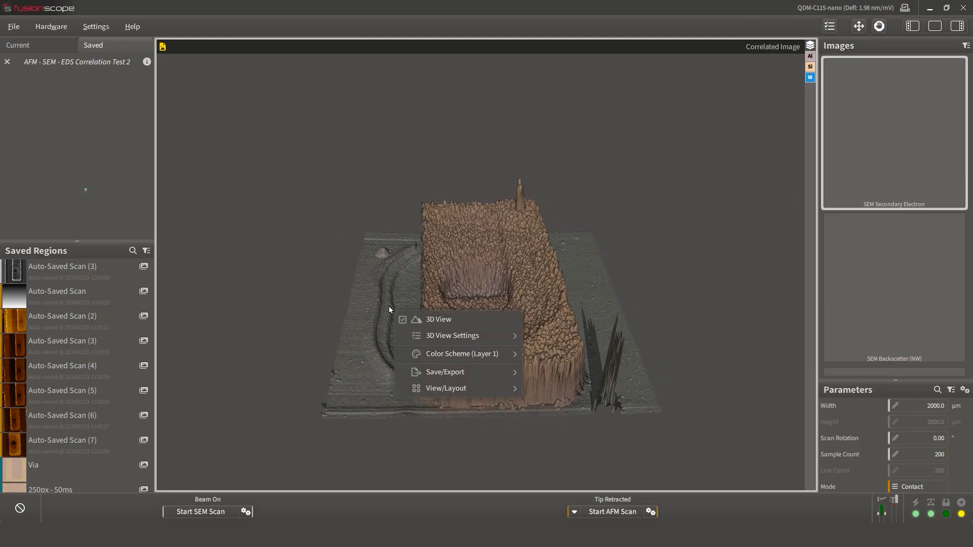
left_click(399, 315)
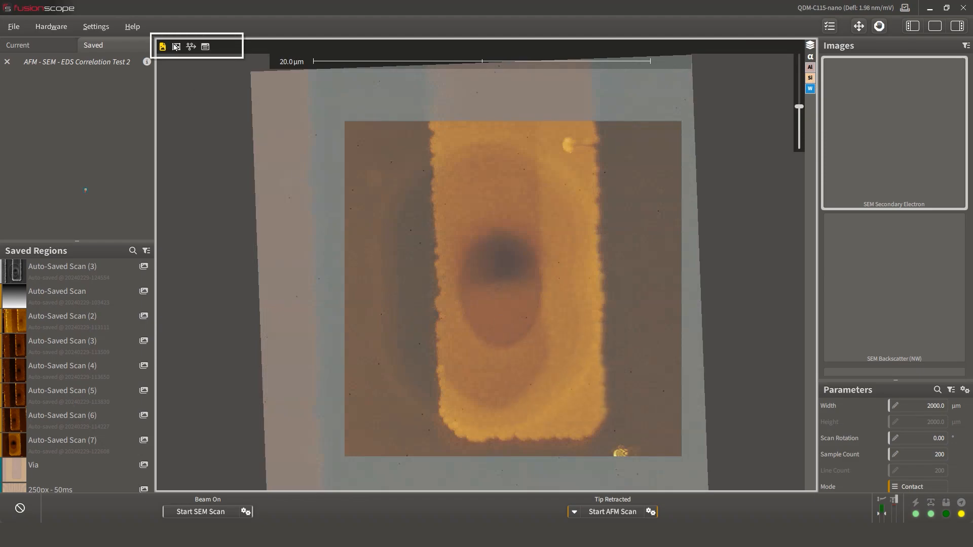
Step: Add the visible secondary electron frame from Auto-Saved Scan (3) as another layer of the correlated image
left_click(176, 46)
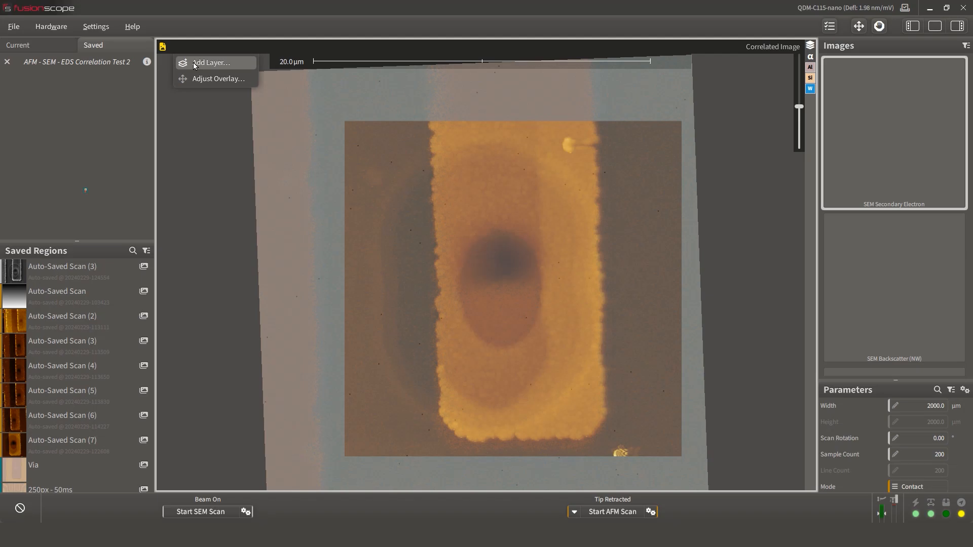
left_click(193, 62)
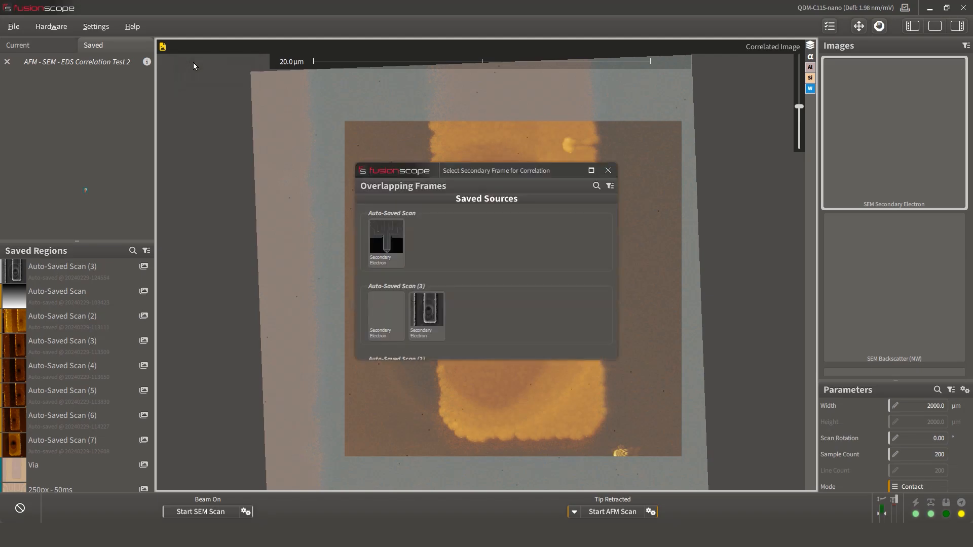
left_click(441, 305)
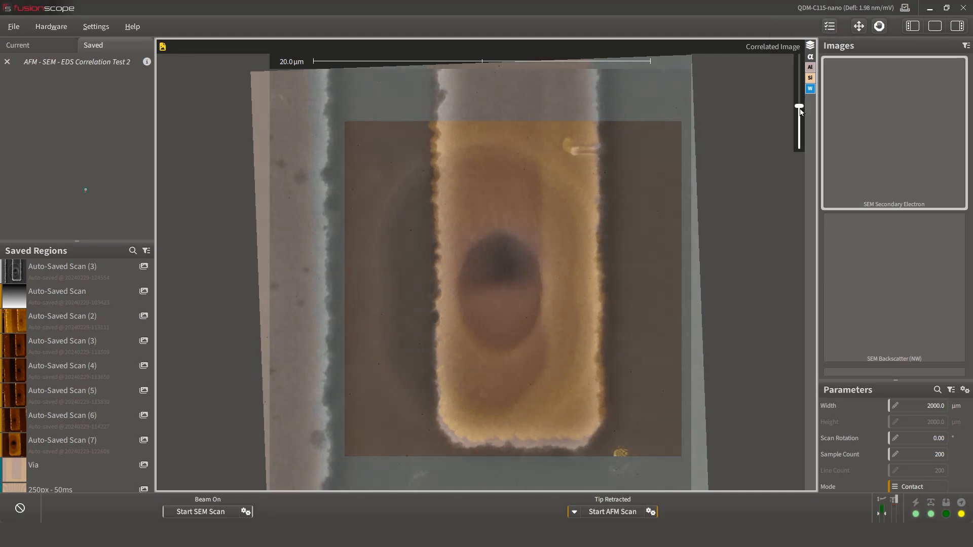
Step: Fade the EDS layer to minimum opacity, and set the SEM secondary electron layer to roughly medium opacity
left_click_drag(799, 108, 797, 156)
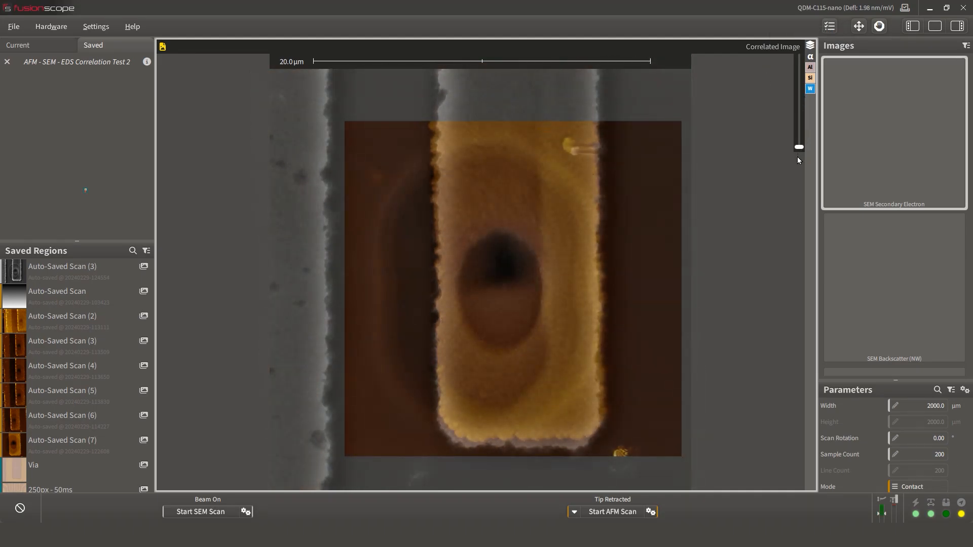
left_click(811, 47)
left_click(830, 56)
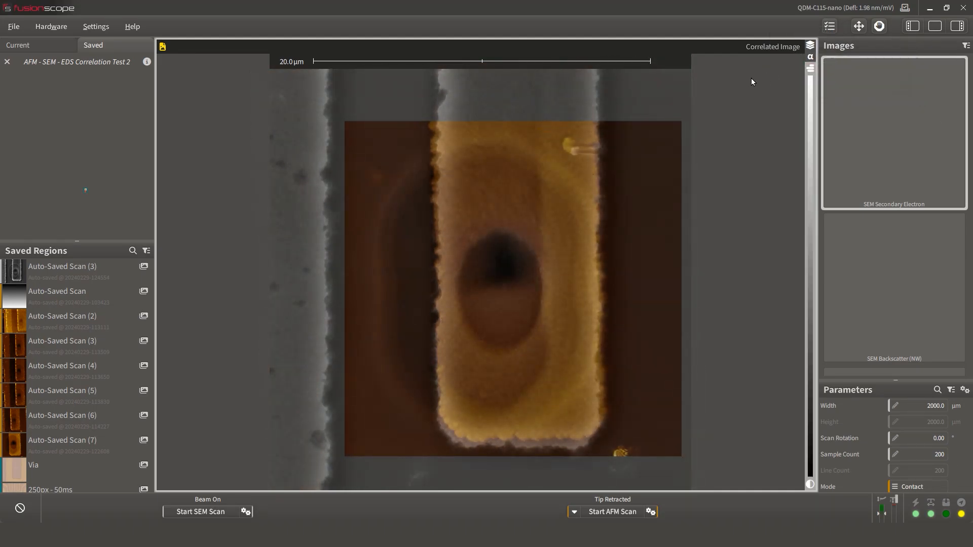
left_click(810, 57)
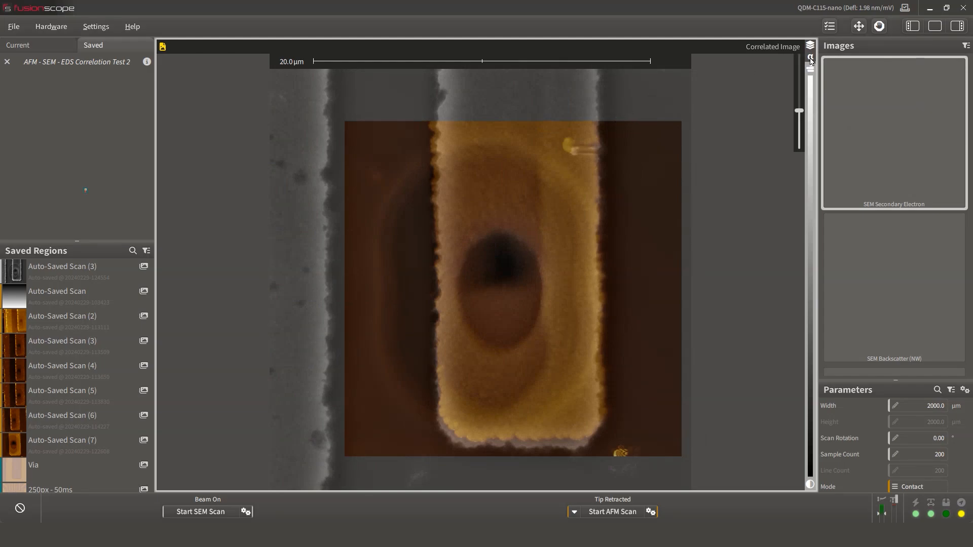
mouse_move(799, 111)
left_mouse_down()
mouse_move(798, 129)
mouse_move(796, 115)
left_mouse_up()
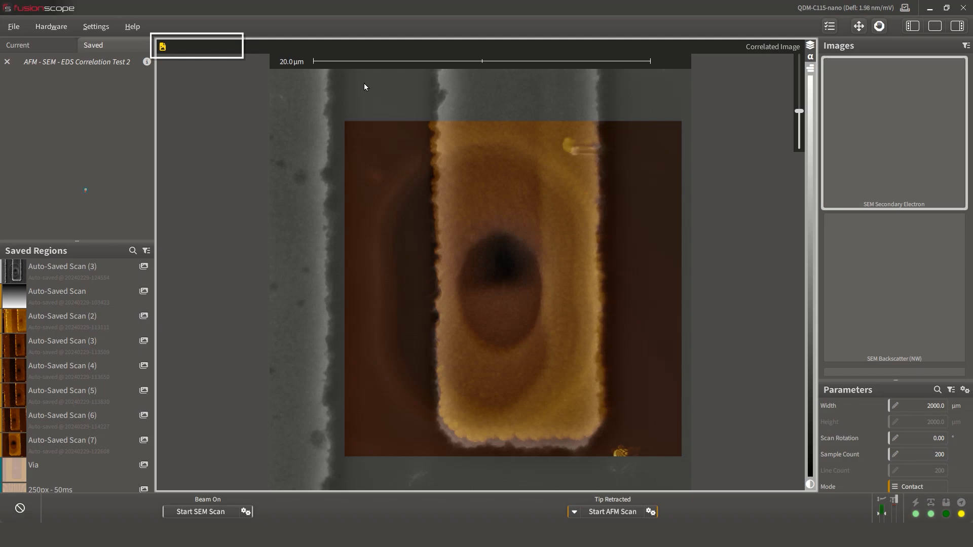
Step: Open the overlay adjustment for the SEM Secondary Electron layer and shift its frame slightly upward to align with the AFM scan
left_click(183, 46)
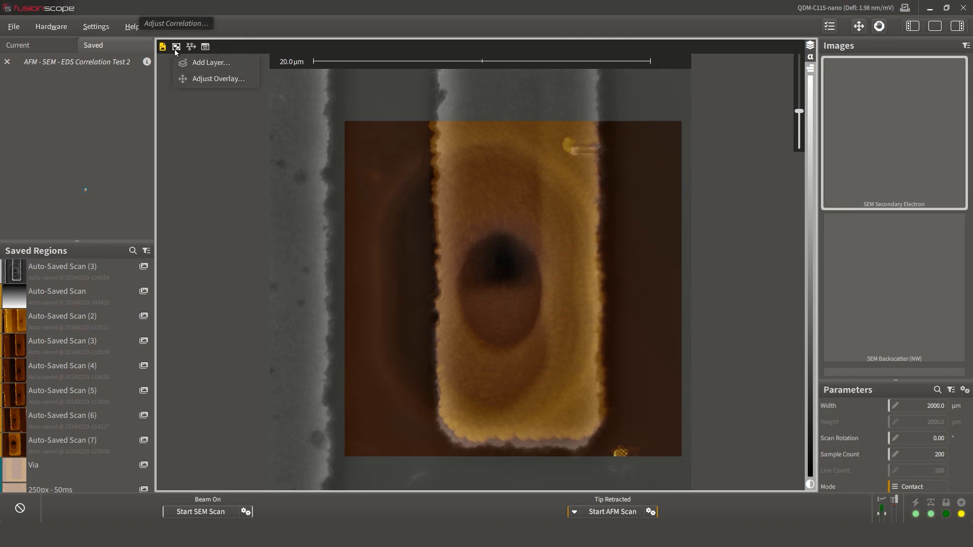
left_click(191, 78)
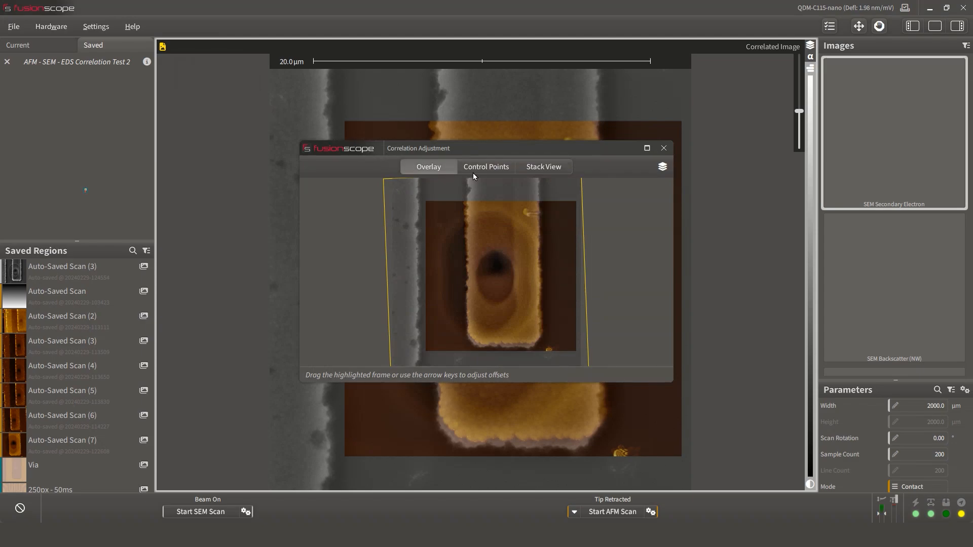
left_click(662, 169)
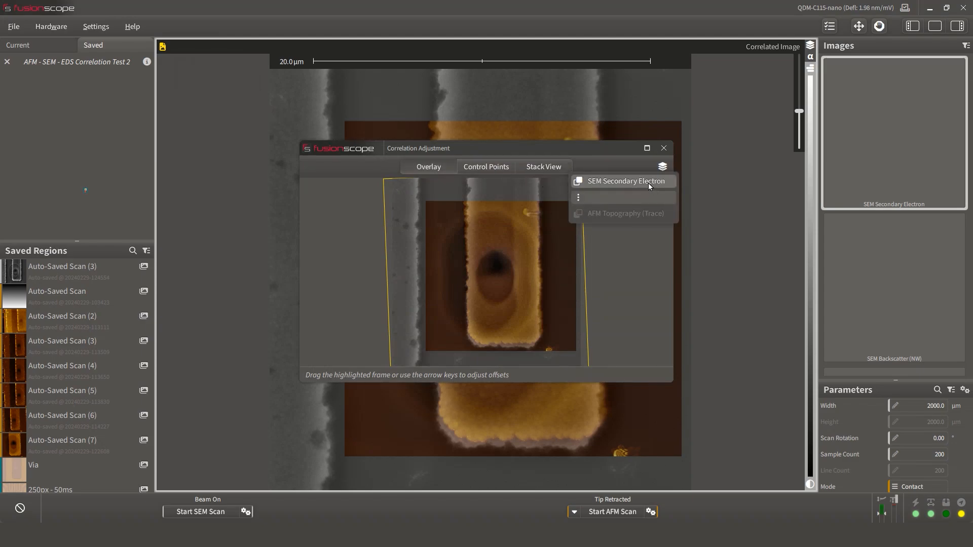
left_click(649, 184)
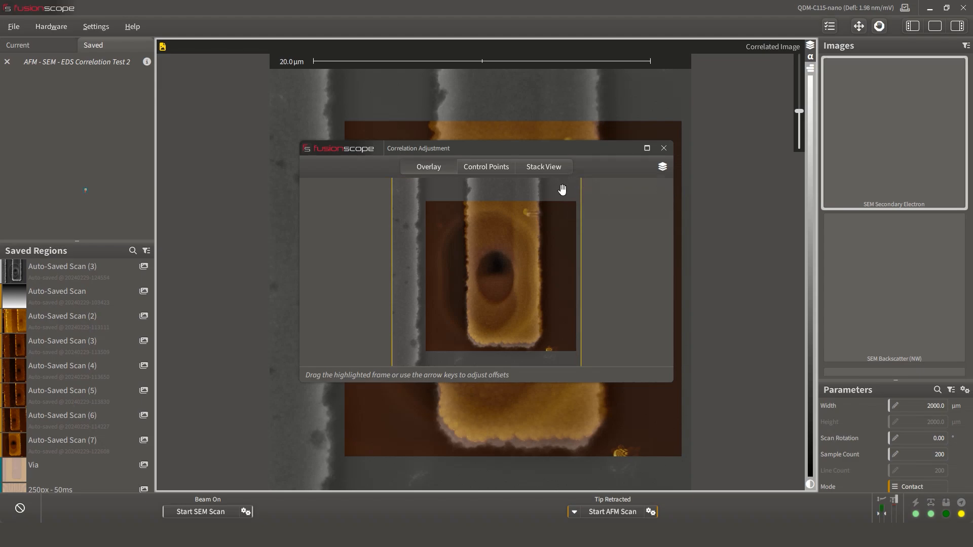
left_click_drag(560, 191, 562, 186)
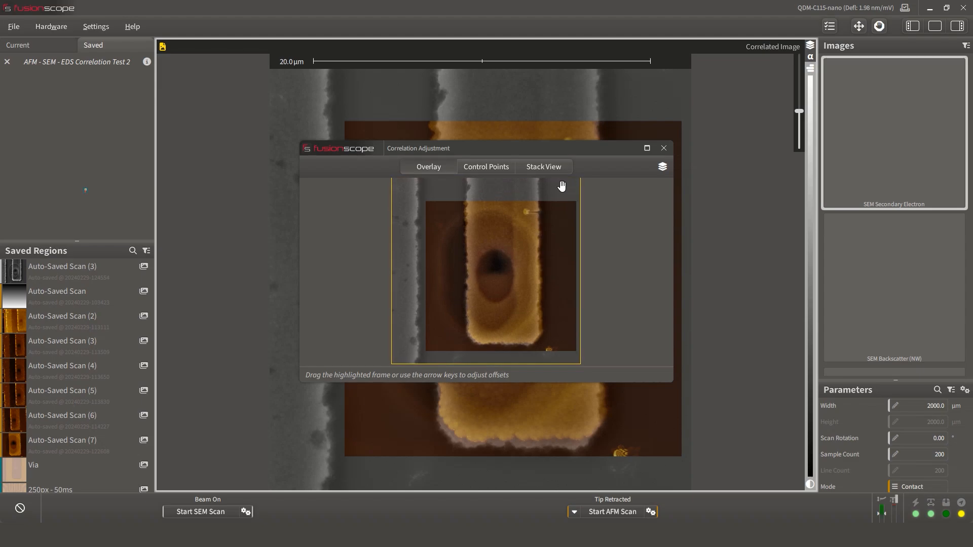
Step: Place and fine-tune three matching AFM and SEM control points: the particle, the strip's lower edge, and its left edge level with the particle
left_click(494, 168)
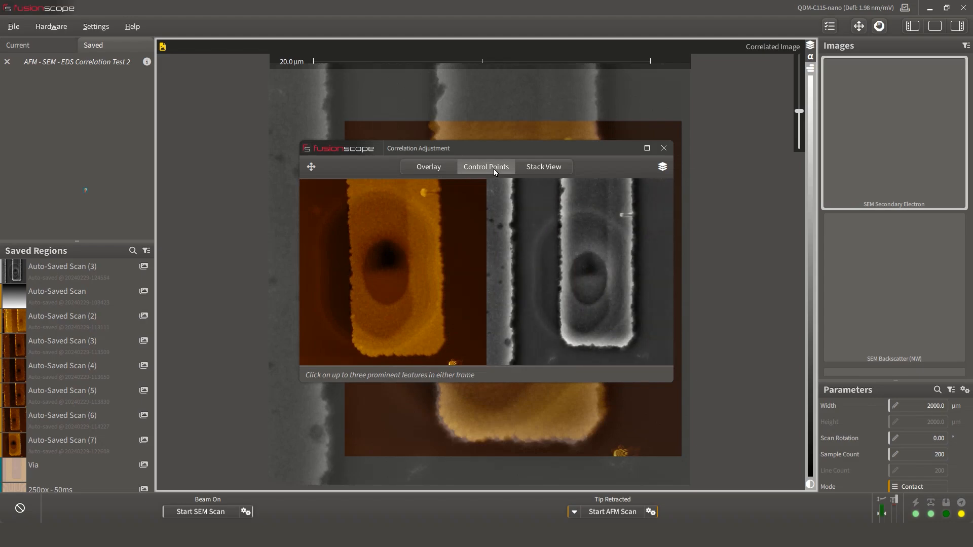
left_click(622, 215)
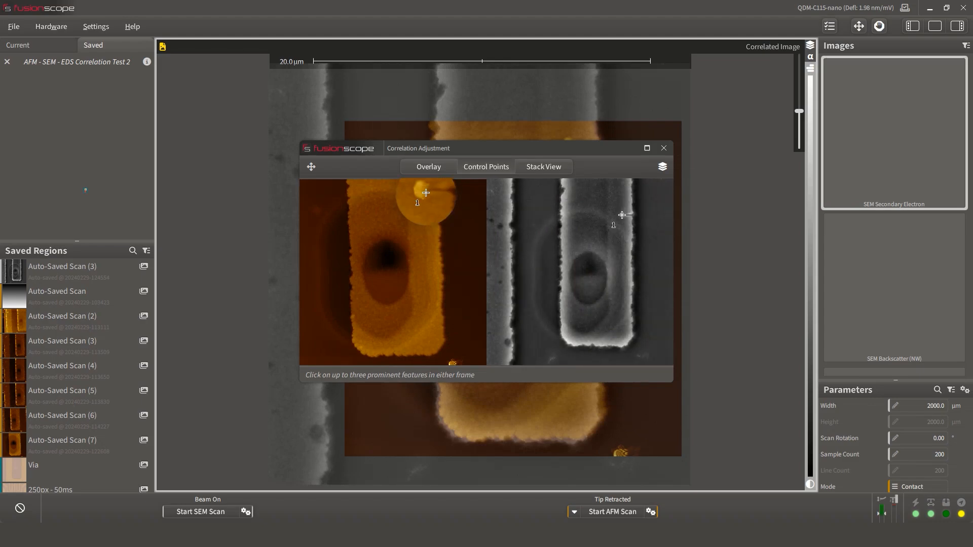
left_click(593, 344)
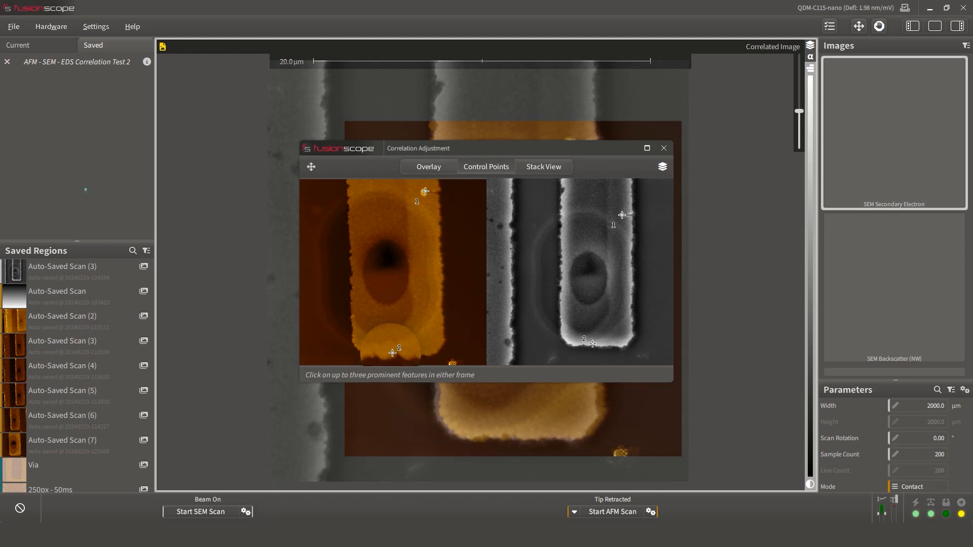
left_click_drag(389, 352, 394, 352)
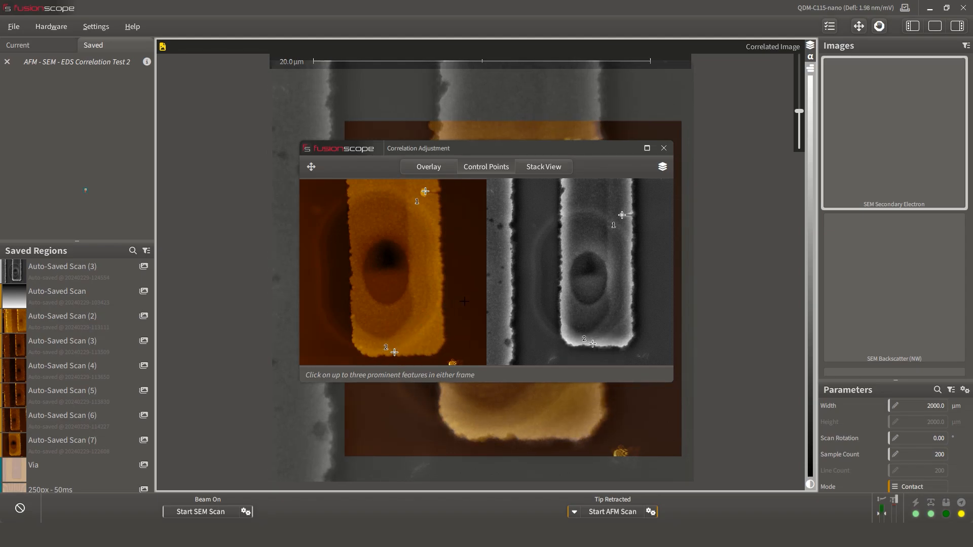
left_click(561, 215)
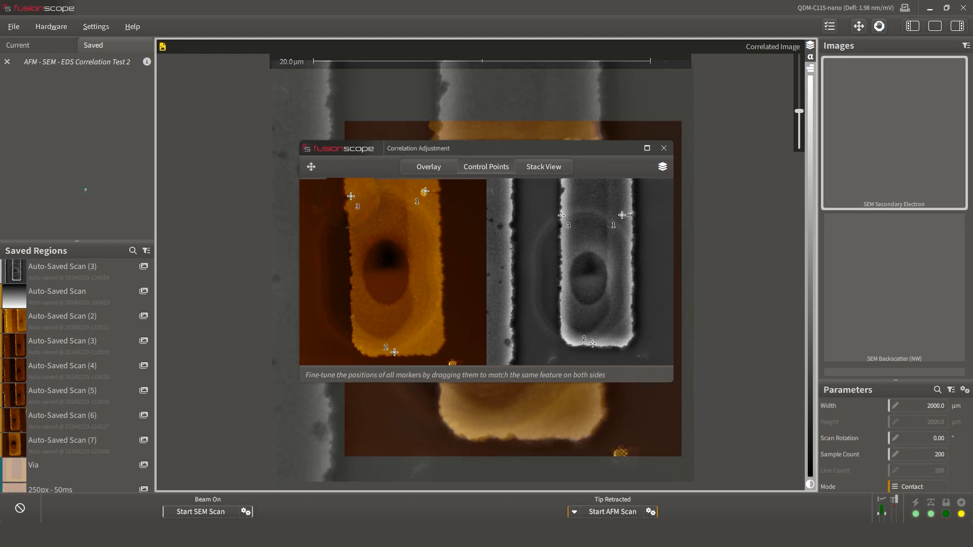
left_click_drag(462, 148, 209, 108)
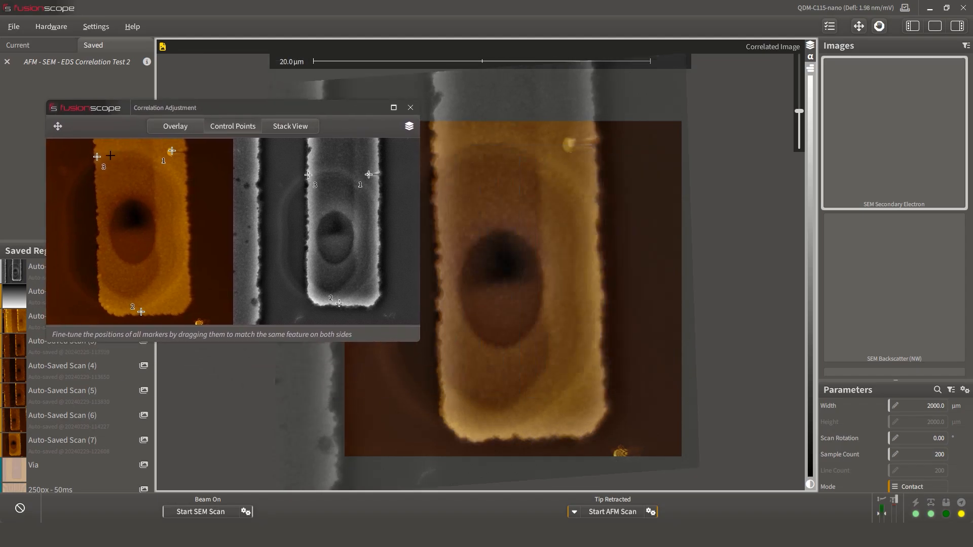
left_click_drag(97, 158, 96, 157)
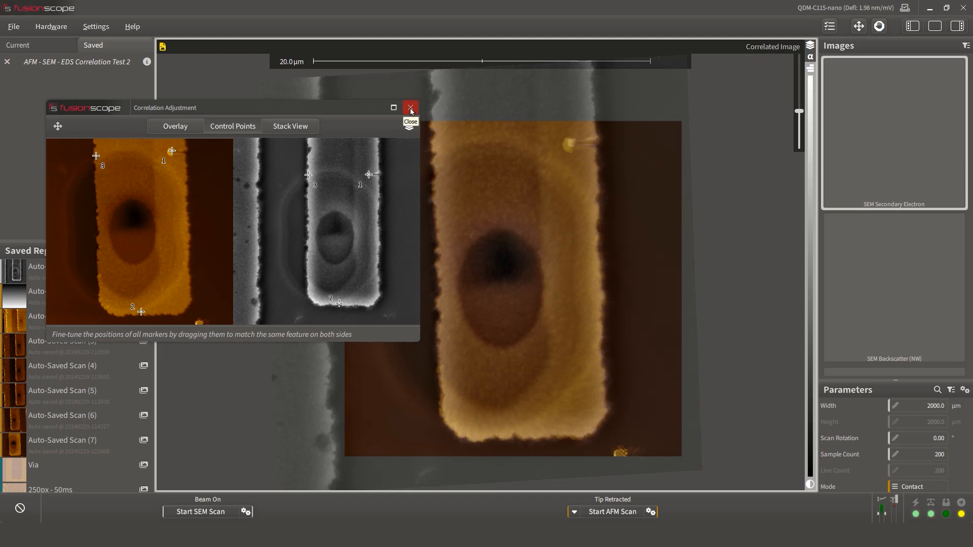
Step: Examine the separated SEM, EDS and AFM layers in a rotated stack view, and finish the correlation adjustment
left_click(308, 128)
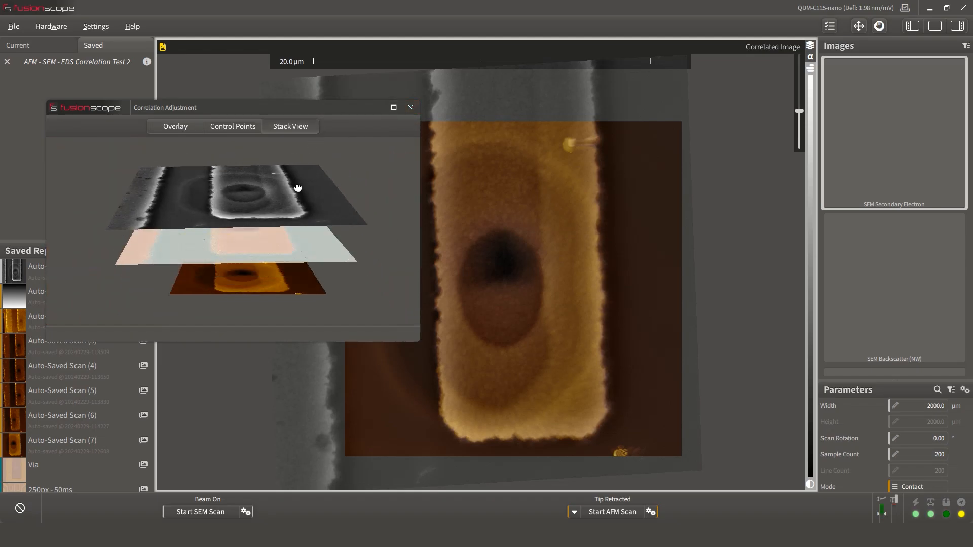
left_click_drag(299, 189, 309, 211)
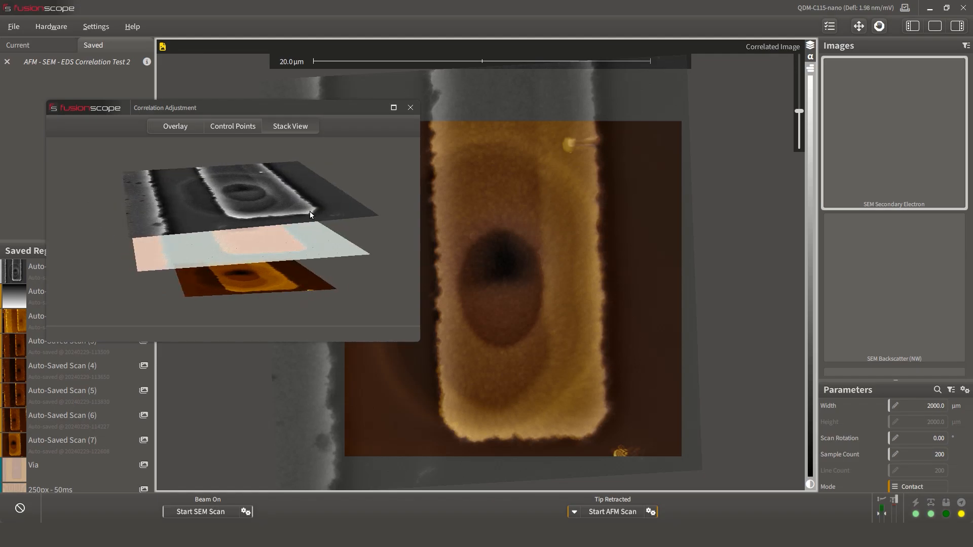
right_click(309, 212)
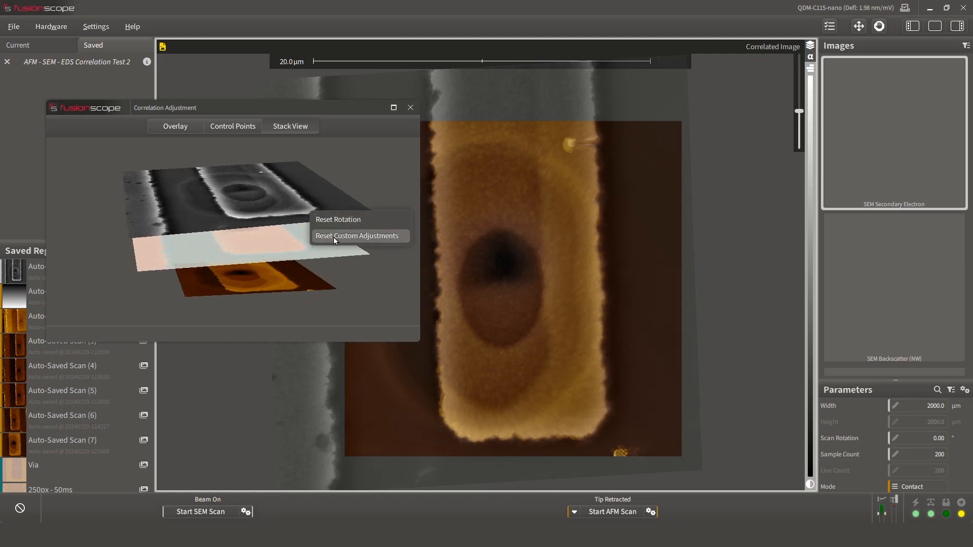
left_click_drag(345, 183, 283, 226)
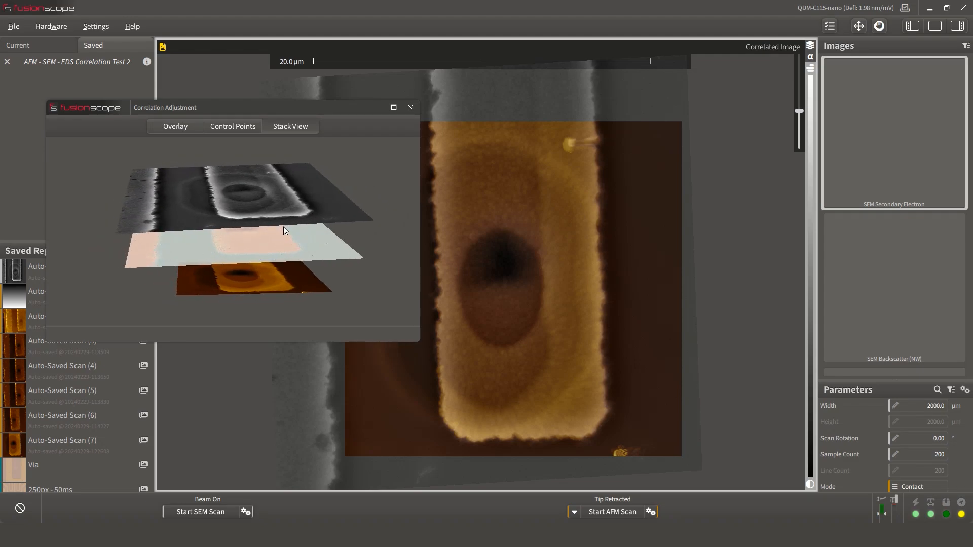
left_click(410, 107)
Step: Display the three-layer correlated image in 3D and rotate it to an oblique angle
right_click(527, 221)
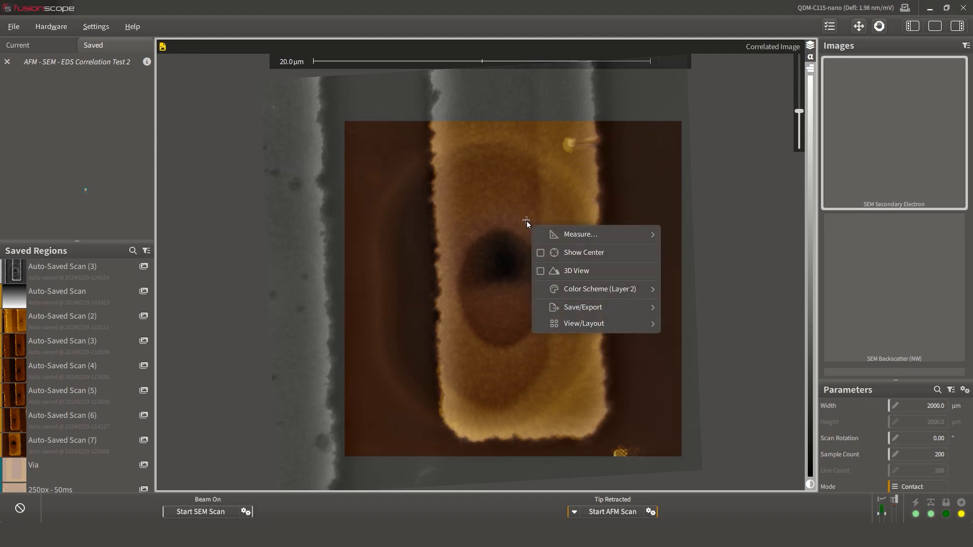
left_click(540, 271)
left_click_drag(545, 288, 433, 286)
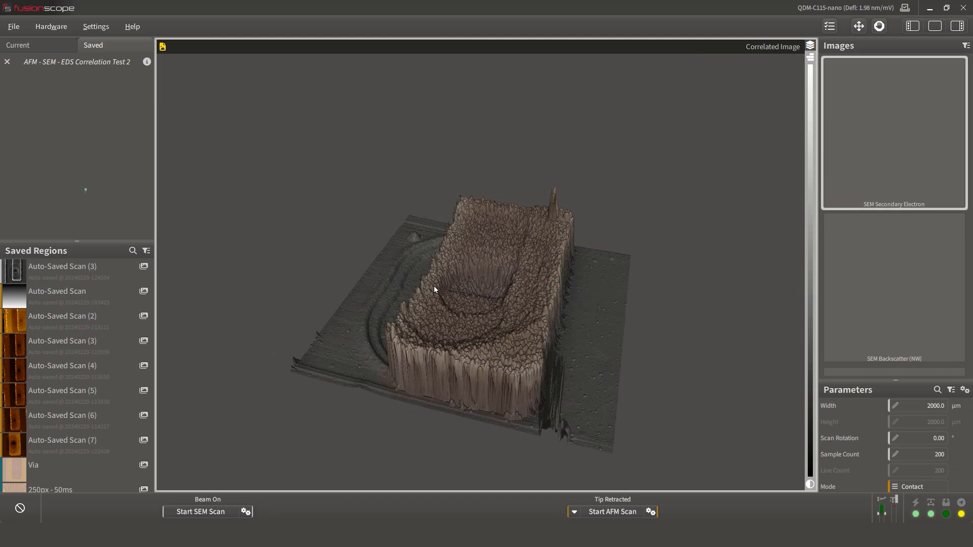